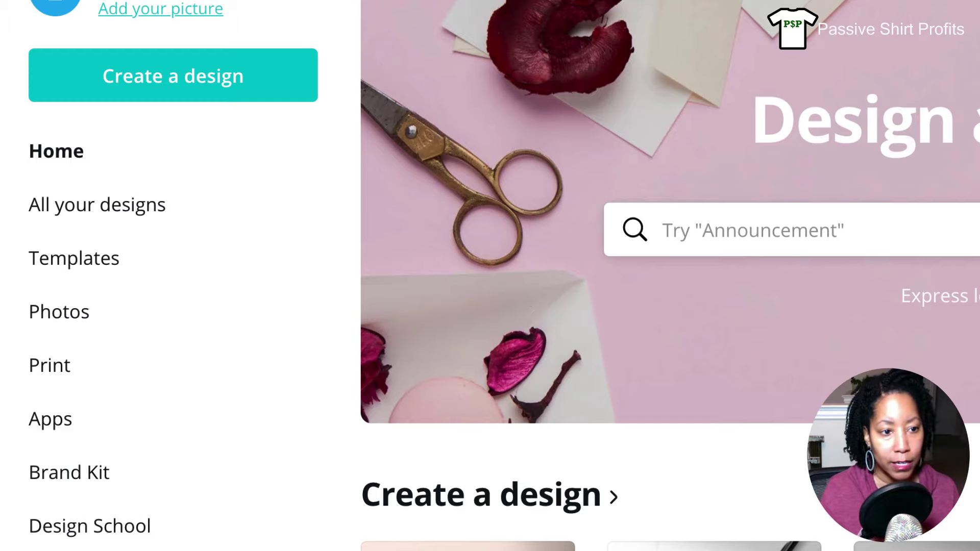
Create a blank design with custom dimensions of 4167 × 5000 px.
left_click(181, 88)
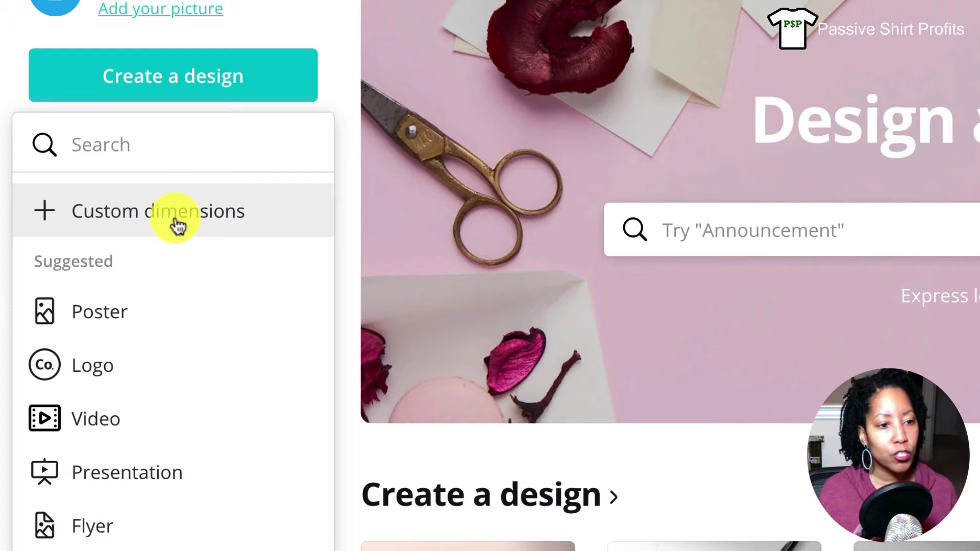
left_click(178, 224)
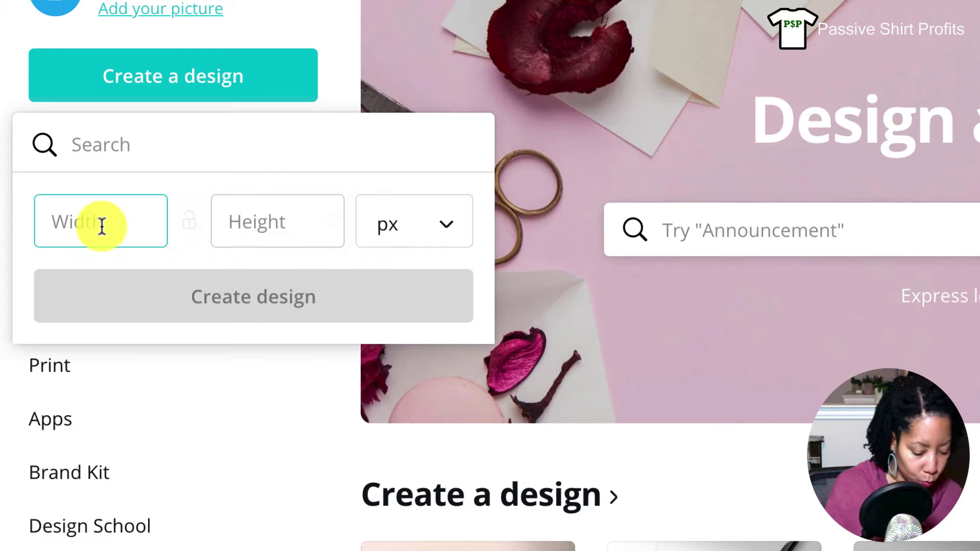
type("4167")
left_click(257, 214)
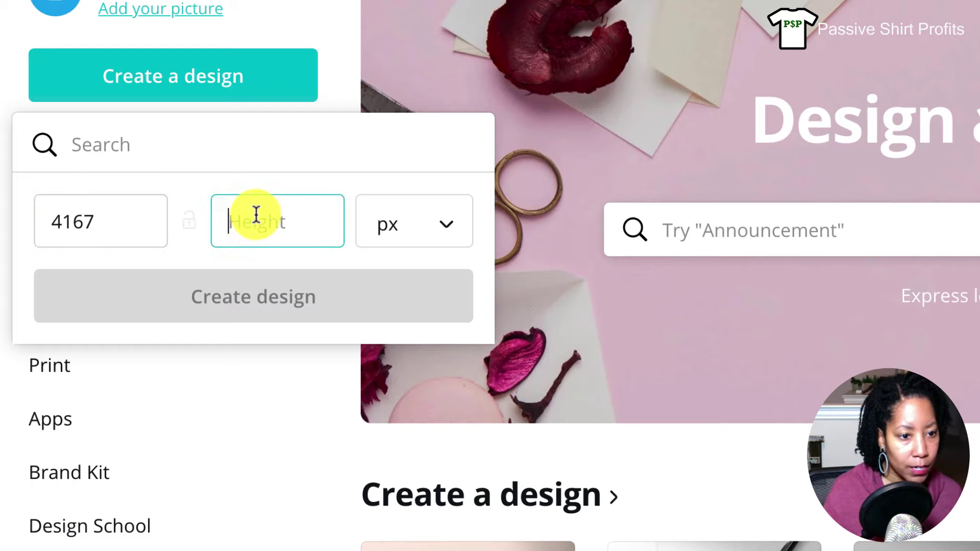
type("50")
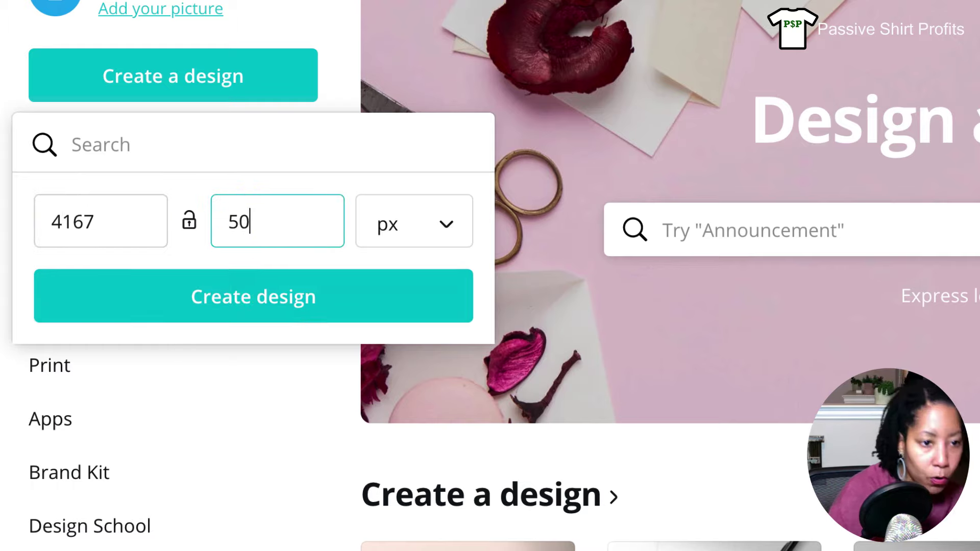
type("00")
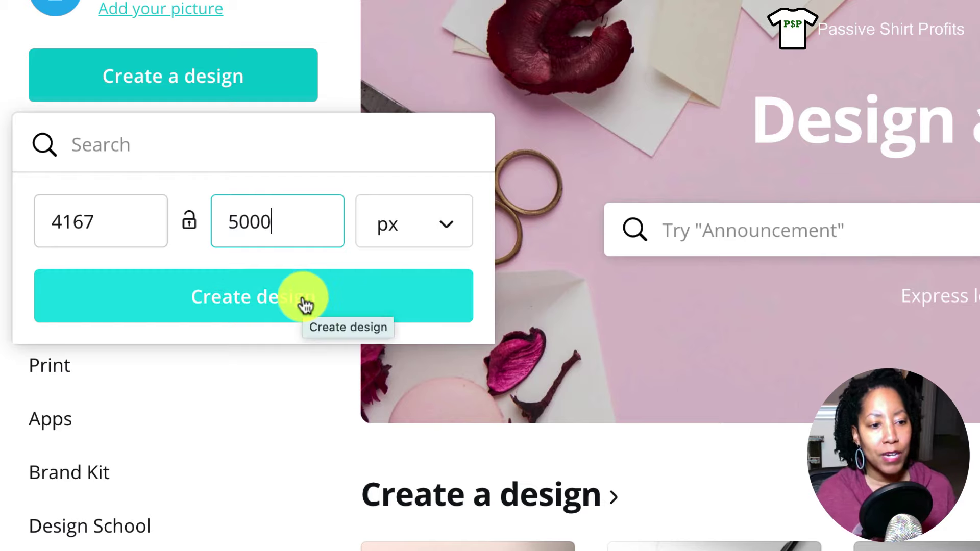
left_click(250, 301)
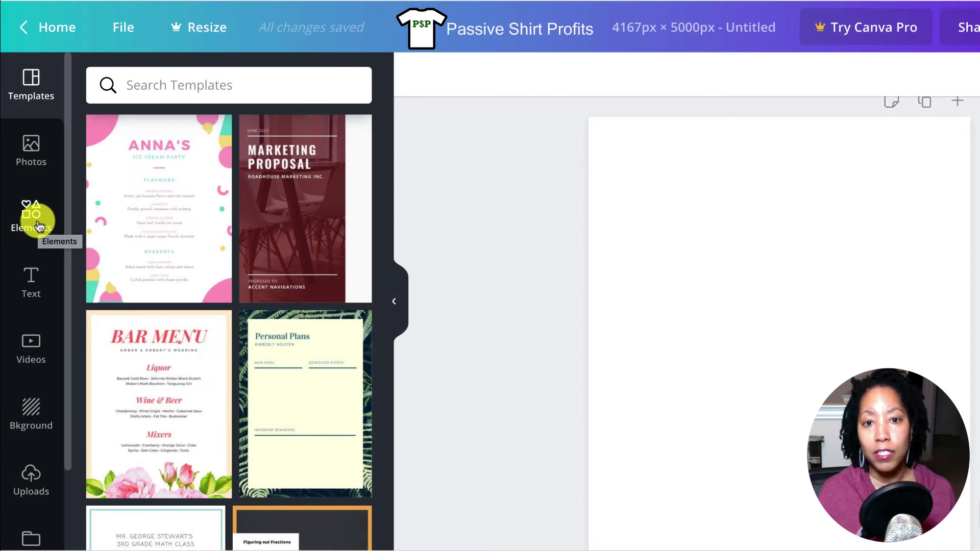
Add the recently used basketball outline graphic to the page and color it orange.
left_click(38, 222)
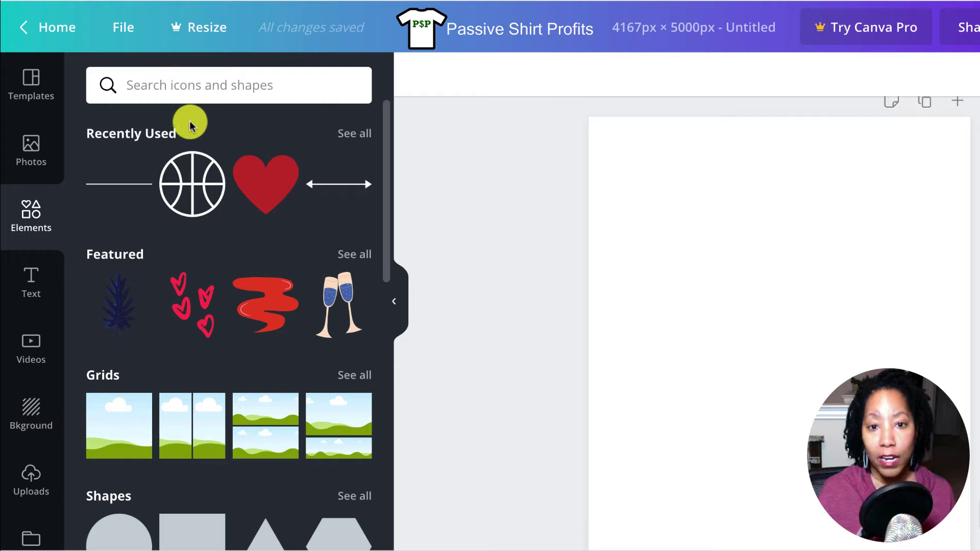
left_click(188, 190)
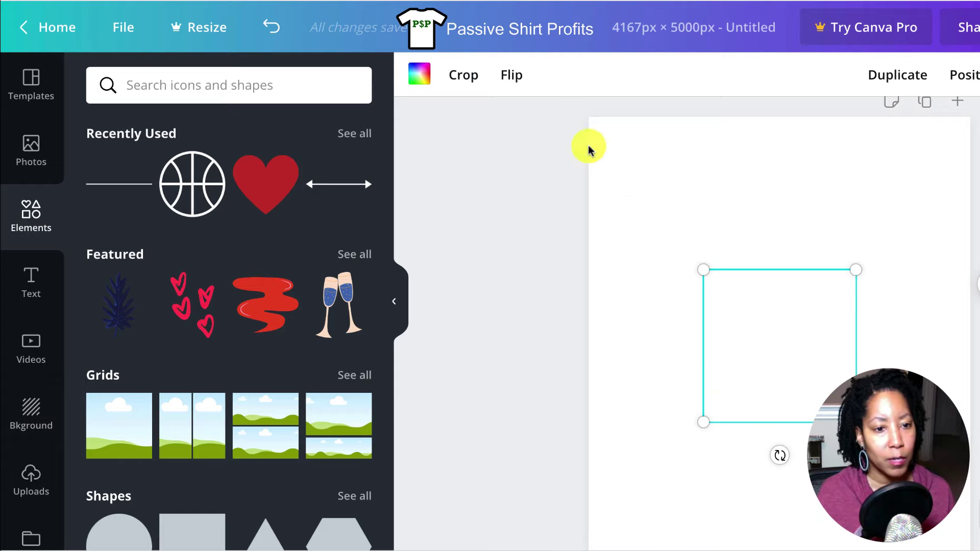
left_click(419, 75)
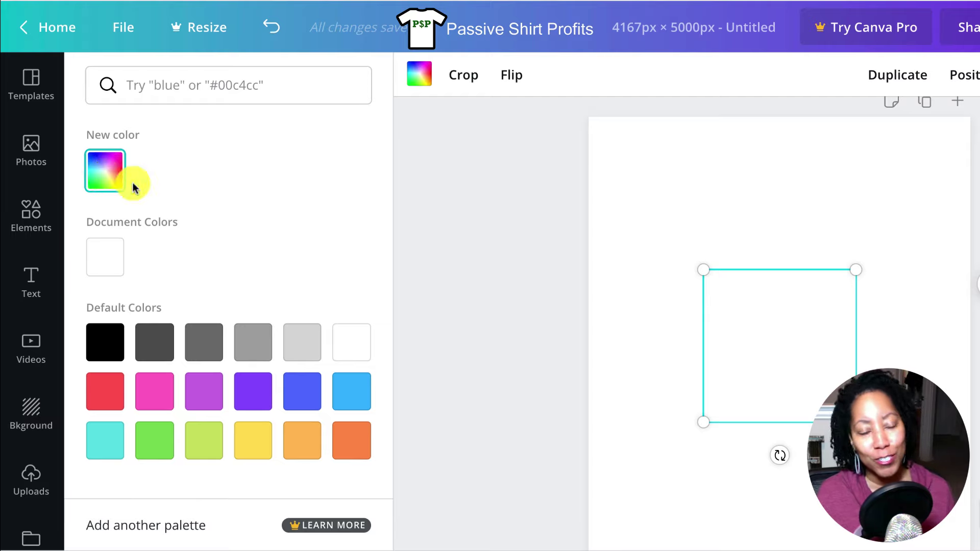
left_click(352, 440)
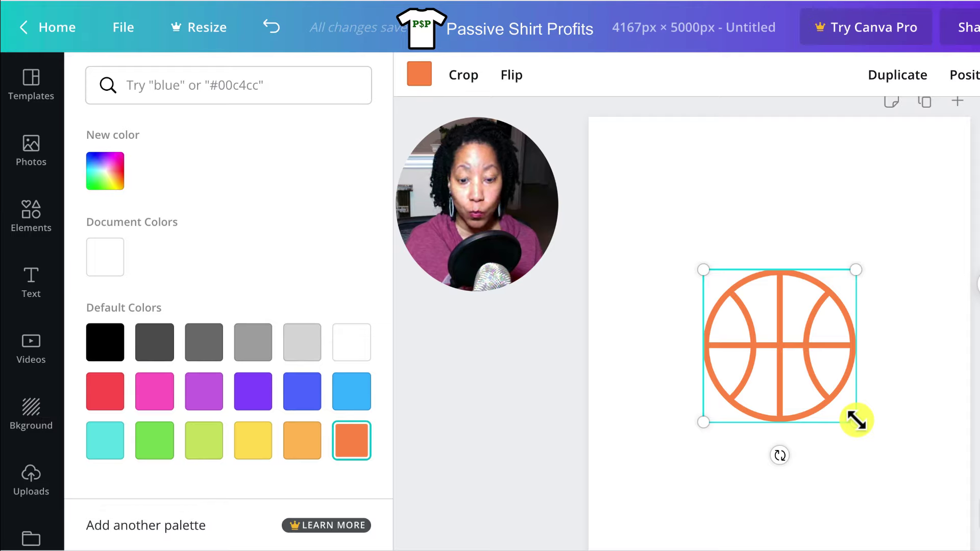
Shrink the basketball to about a quarter of the page width and center it horizontally.
mouse_move(855, 422)
left_mouse_down()
mouse_move(809, 375)
mouse_move(868, 443)
mouse_move(798, 371)
mouse_move(842, 422)
mouse_move(796, 380)
mouse_move(894, 446)
mouse_move(811, 383)
mouse_move(853, 425)
left_mouse_up()
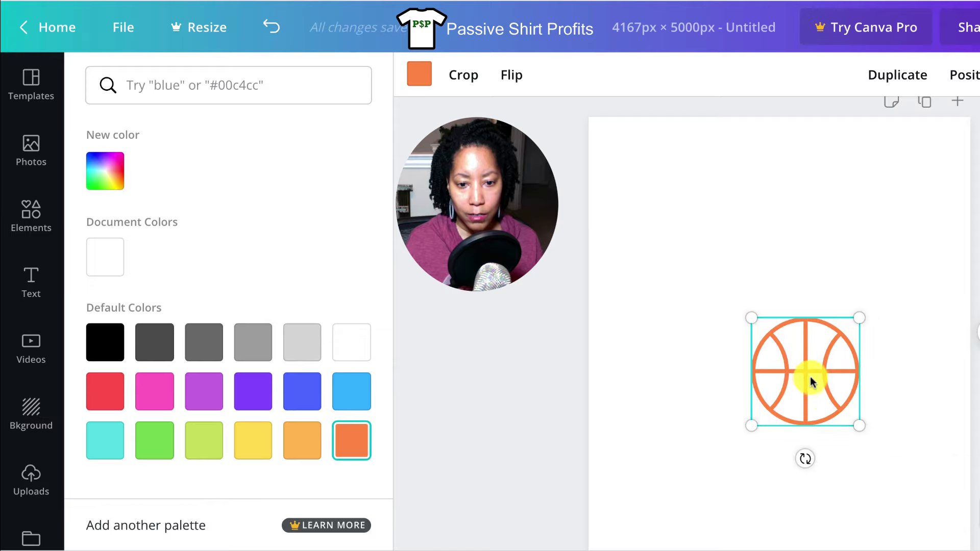
left_click_drag(809, 376, 778, 369)
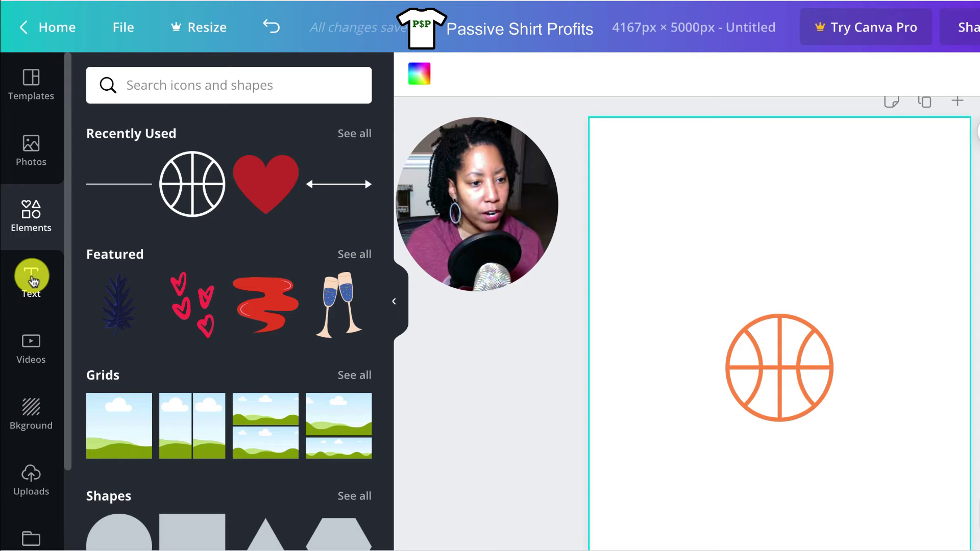
Add a heading containing only the letter M and set its font size to 800.
left_click(31, 278)
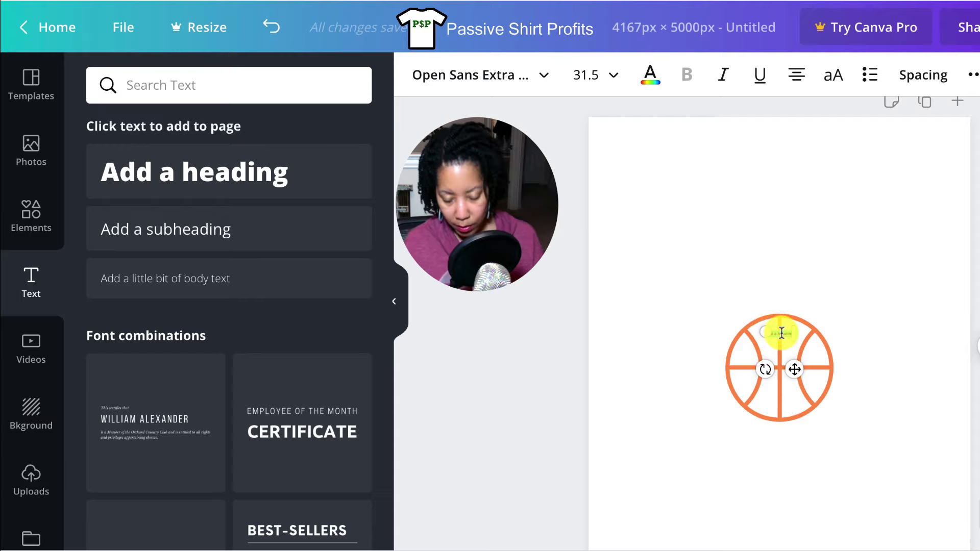
key("BackSpace")
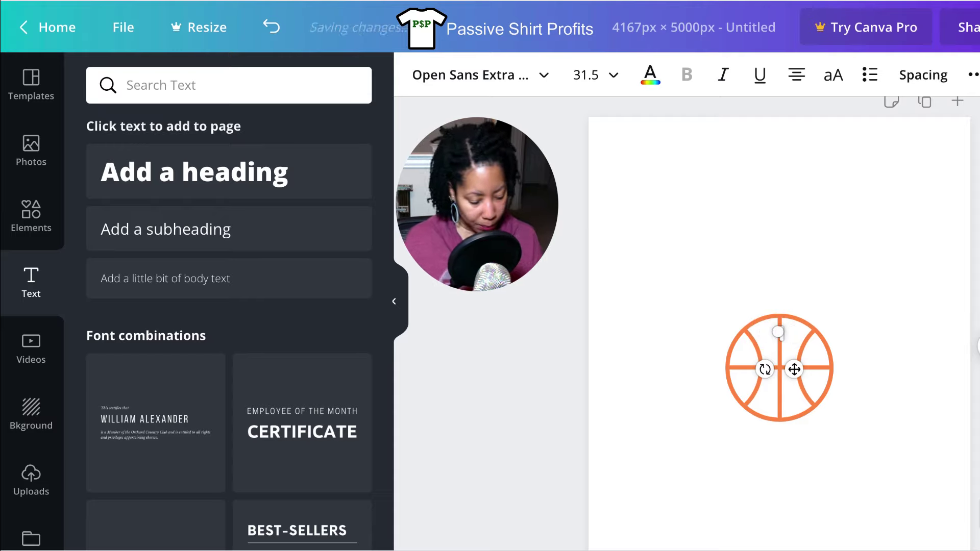
left_click(613, 77)
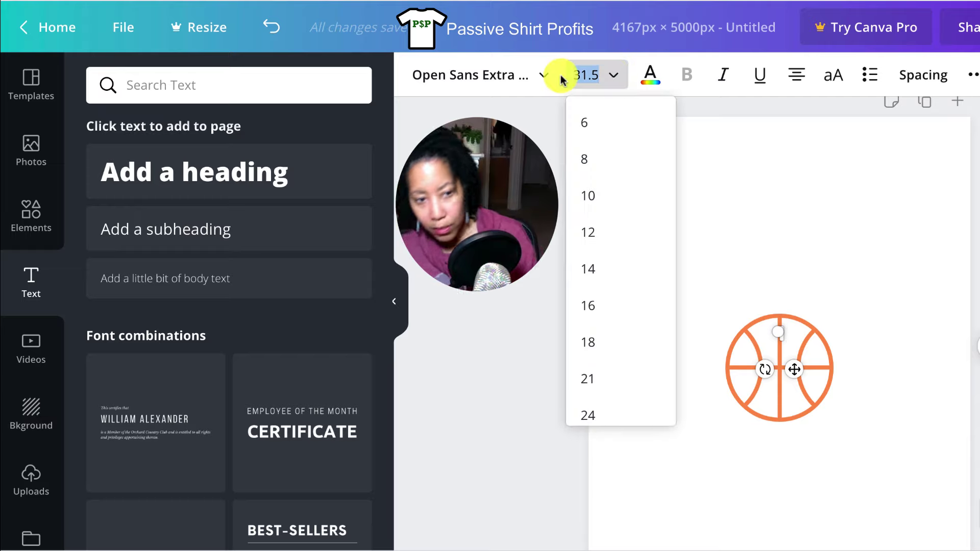
type("800")
key("Return")
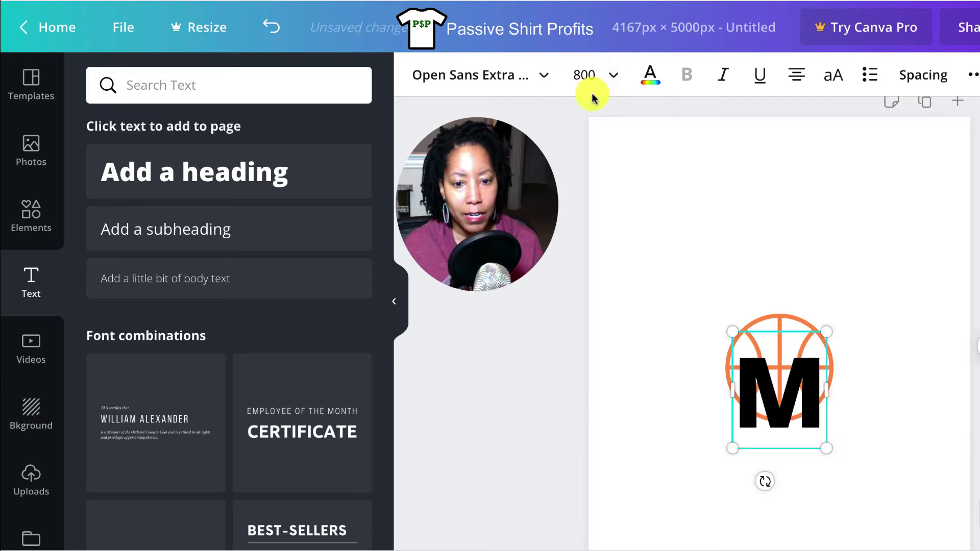
Place the M just left of the basketball and enlarge it to about size 1147, reaching the page's left edge.
left_click_drag(770, 415, 670, 394)
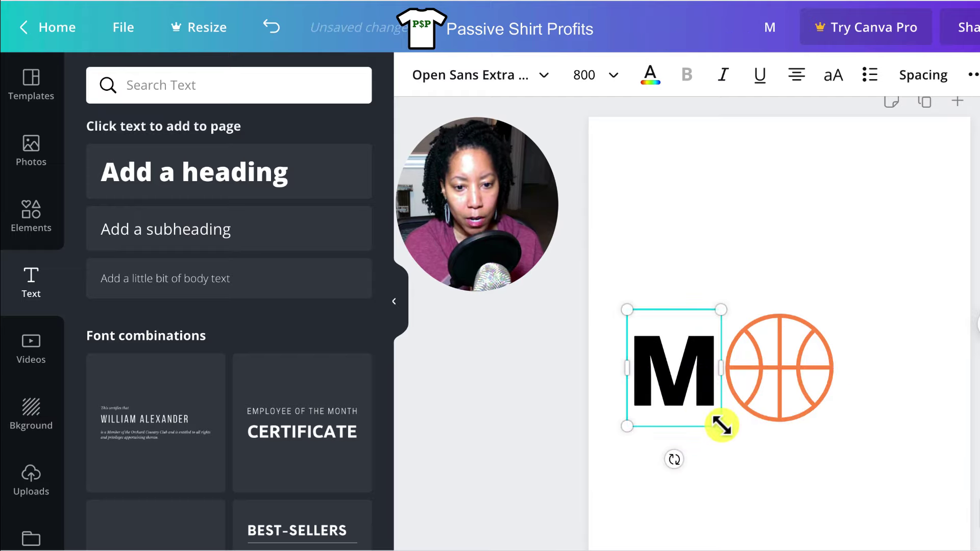
mouse_move(721, 426)
left_mouse_down()
mouse_move(739, 444)
mouse_move(726, 434)
left_mouse_up()
left_click_drag(705, 397, 702, 396)
left_click_drag(730, 439, 733, 442)
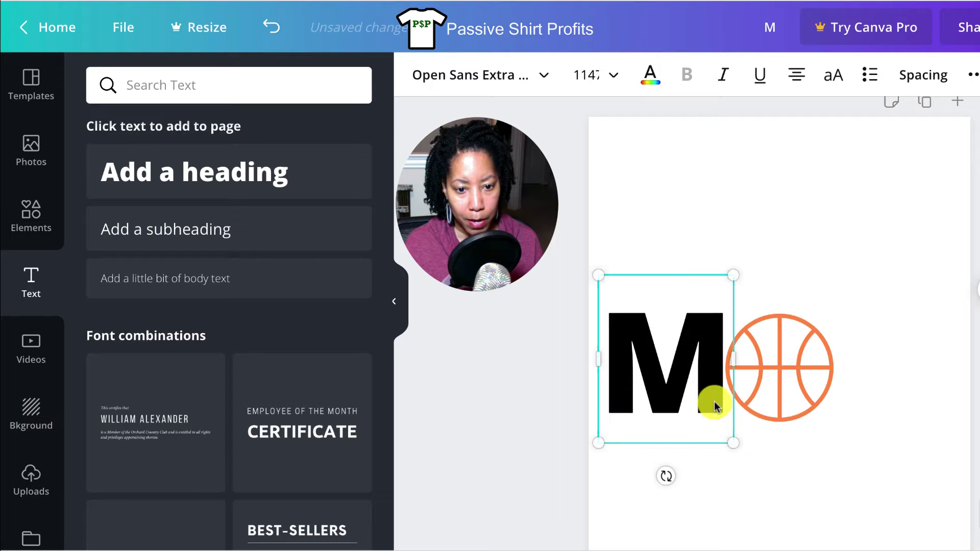
left_click_drag(714, 401, 699, 394)
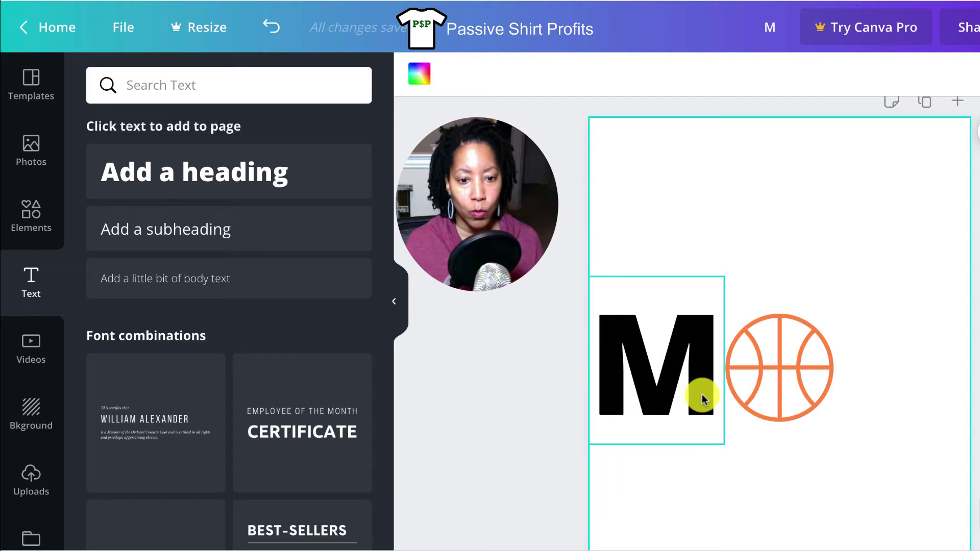
Duplicate the M to the right of the basketball, level with the first letter, to spell MOM.
left_click_drag(702, 394, 953, 394)
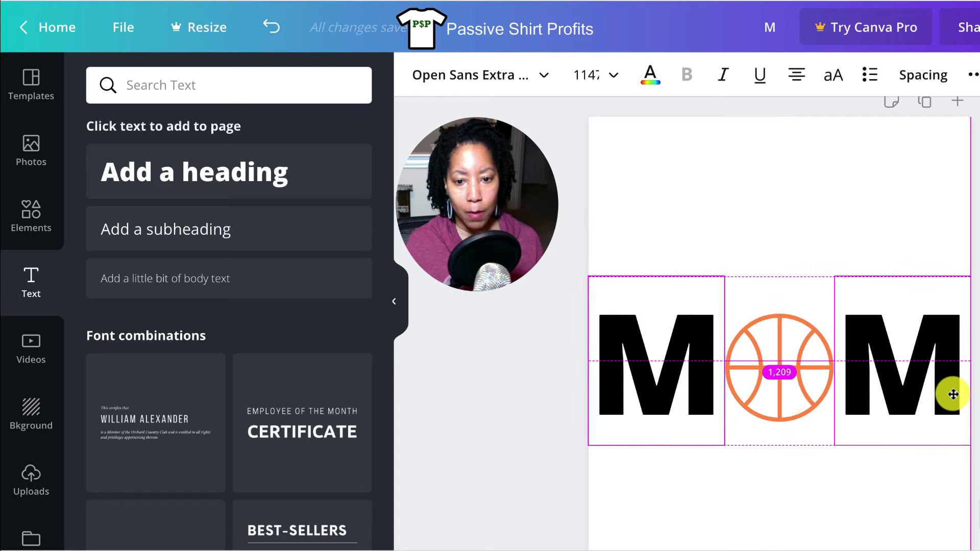
left_click_drag(952, 394, 949, 394)
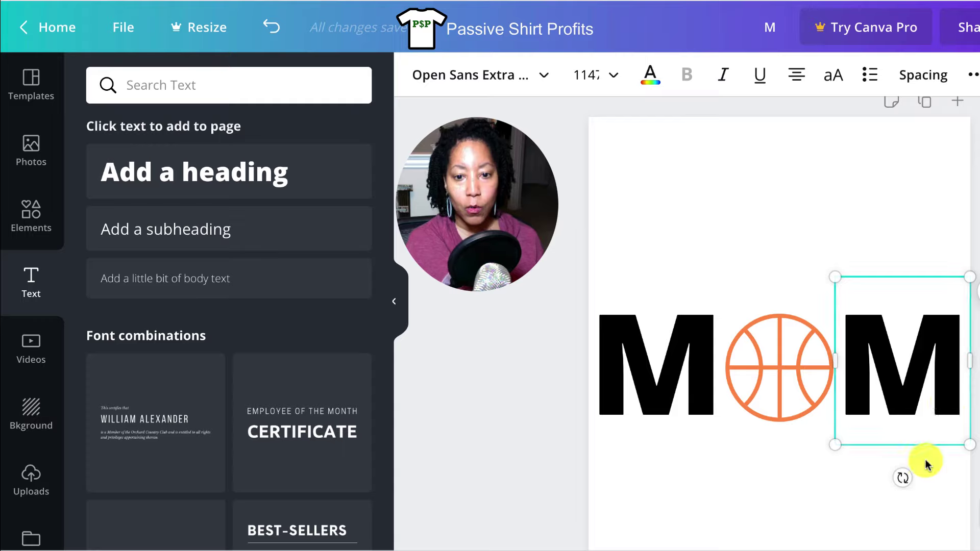
left_click(923, 477)
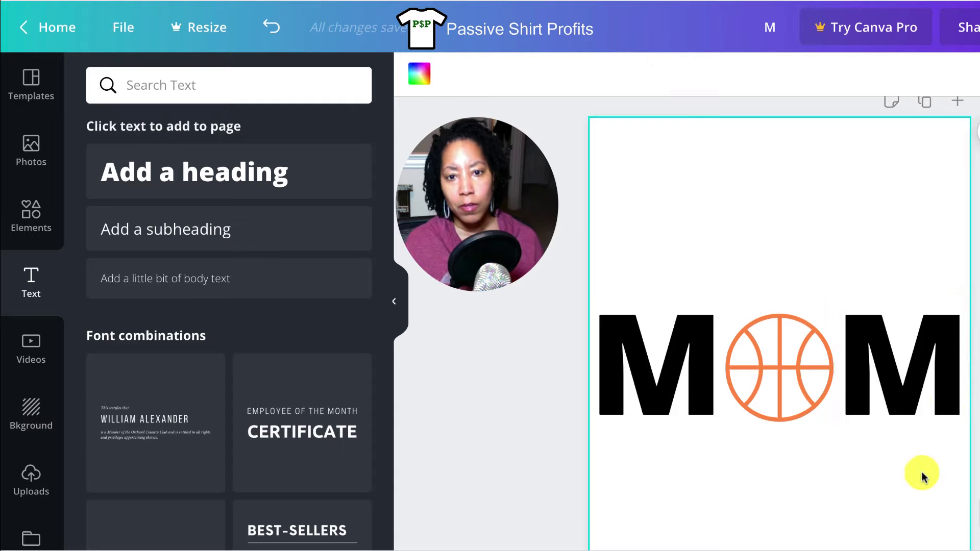
Recolor both M letters with the basketball's orange.
left_click(940, 341)
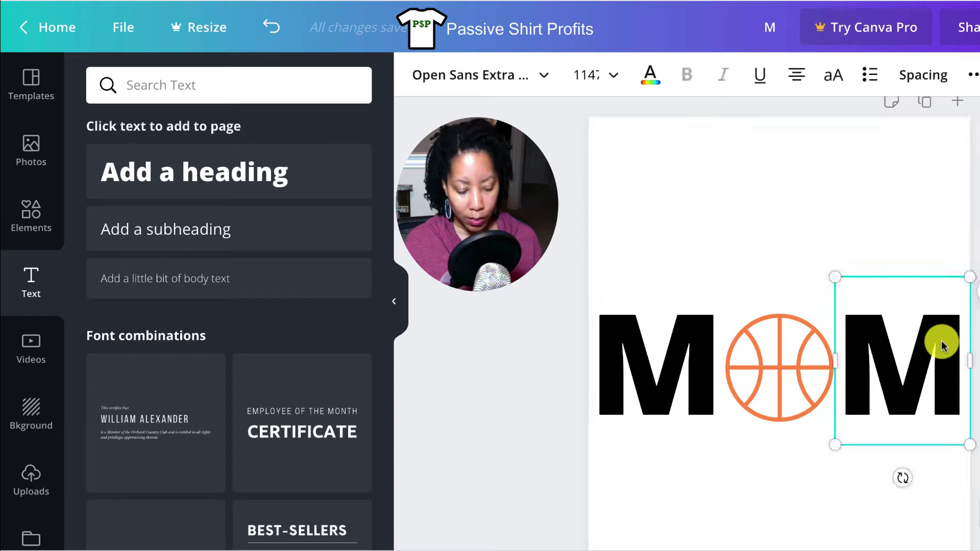
left_click(635, 352, "shift")
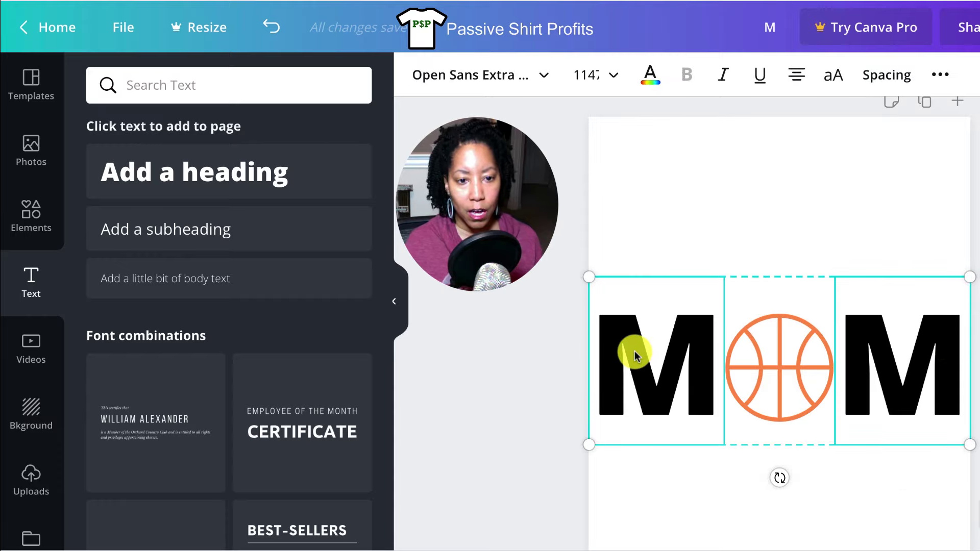
left_click(649, 75)
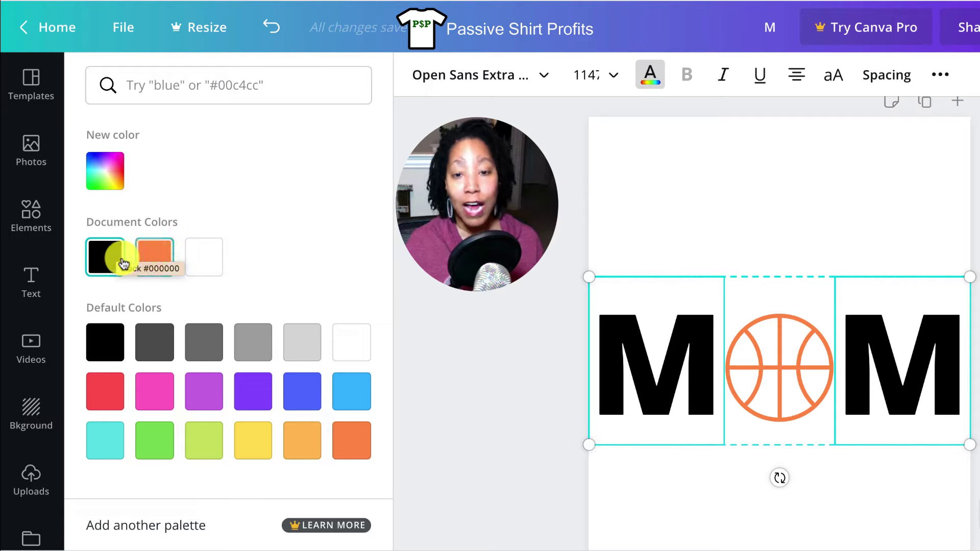
left_click(152, 263)
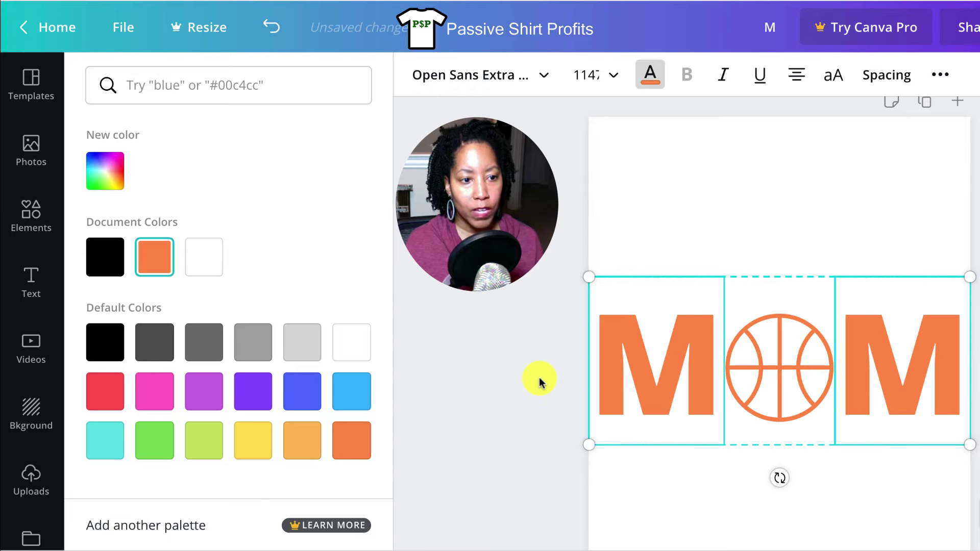
key("Escape")
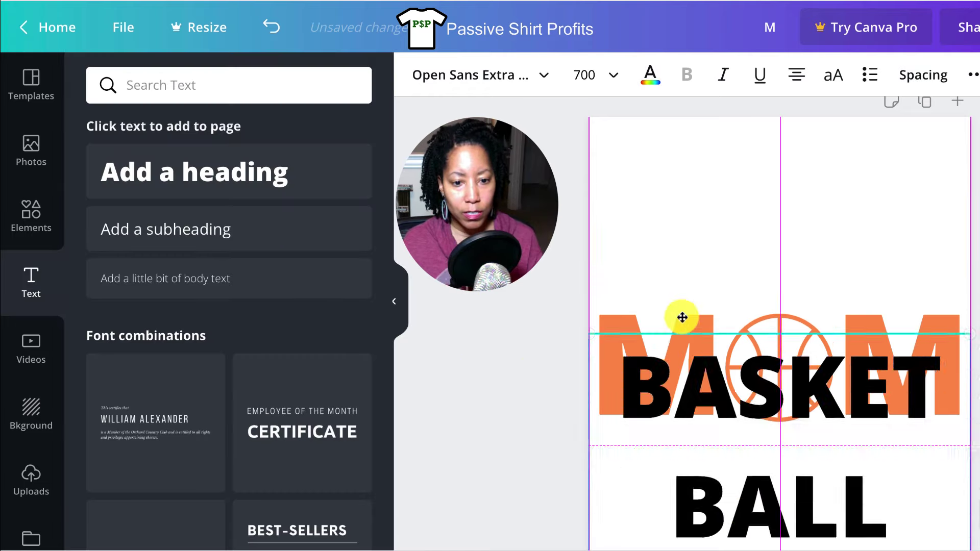
Fit the BASKETBALL text on one line at size 453 and place it directly above MOM, spanning the page width.
left_click_drag(680, 317, 667, 225)
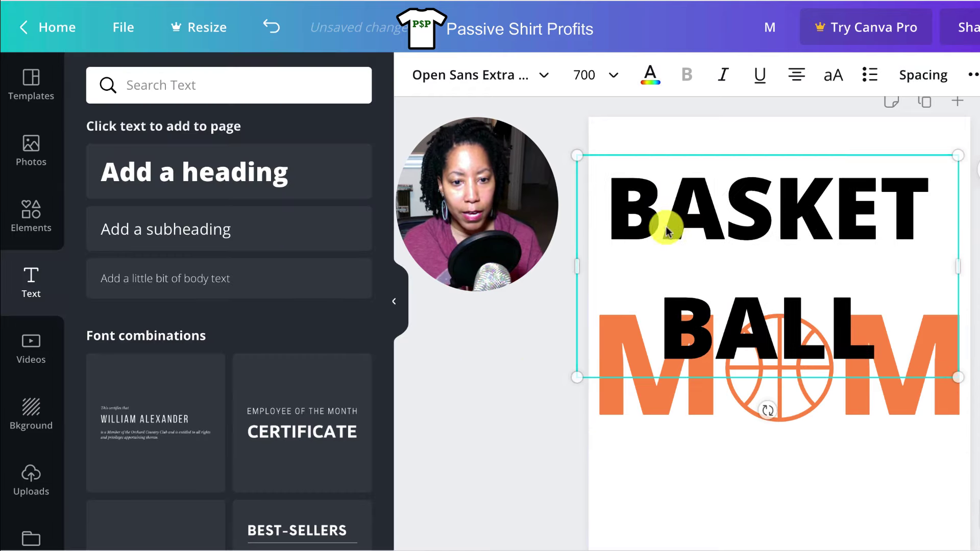
left_click_drag(573, 264, 459, 266)
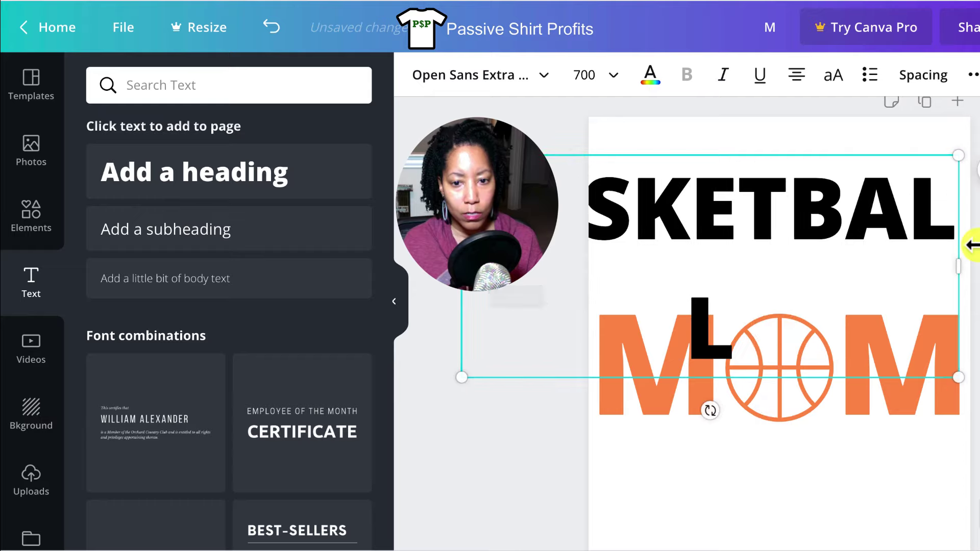
left_click_drag(956, 264, 955, 224)
left_click_drag(877, 215, 893, 285)
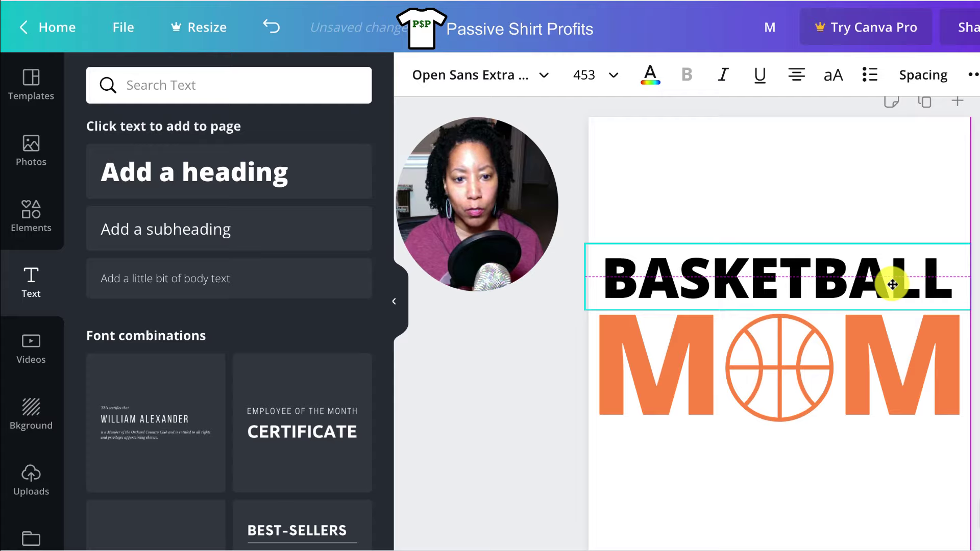
left_click_drag(893, 284, 891, 282)
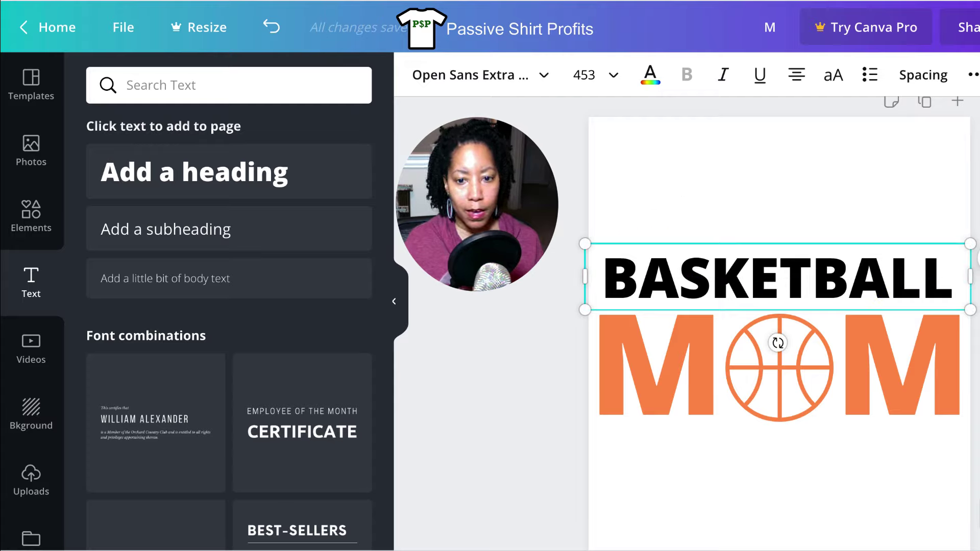
Recolor the BASKETBALL text with the same orange as MOM and deselect it.
left_click(649, 77)
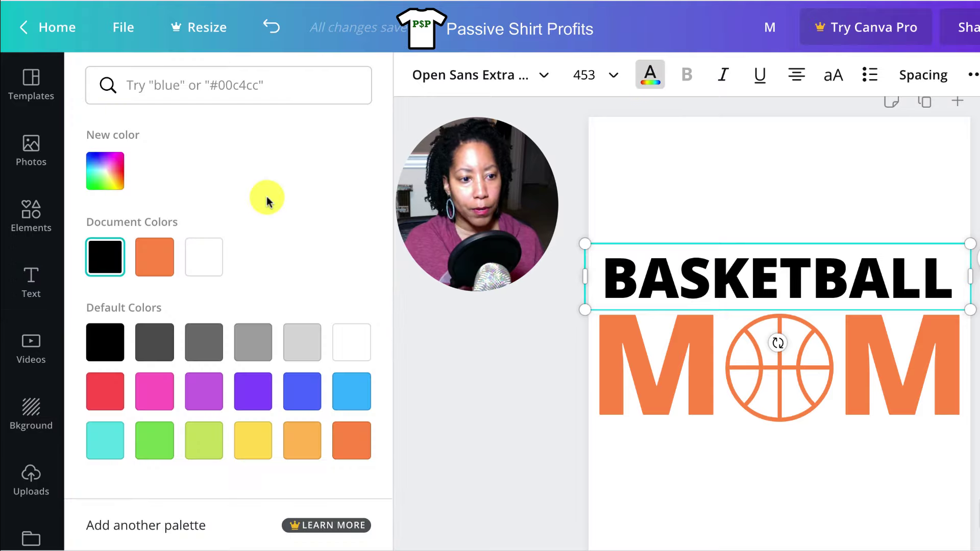
left_click(164, 258)
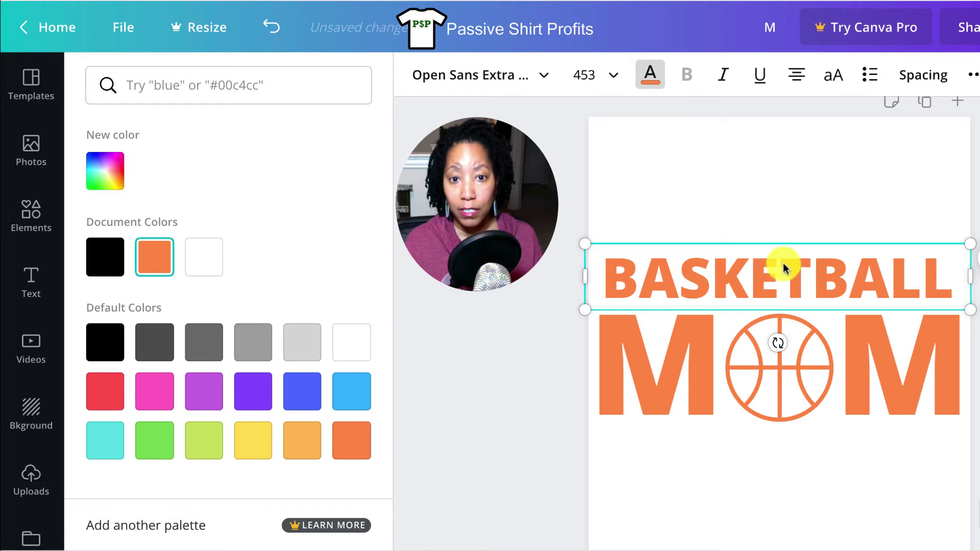
key("Escape")
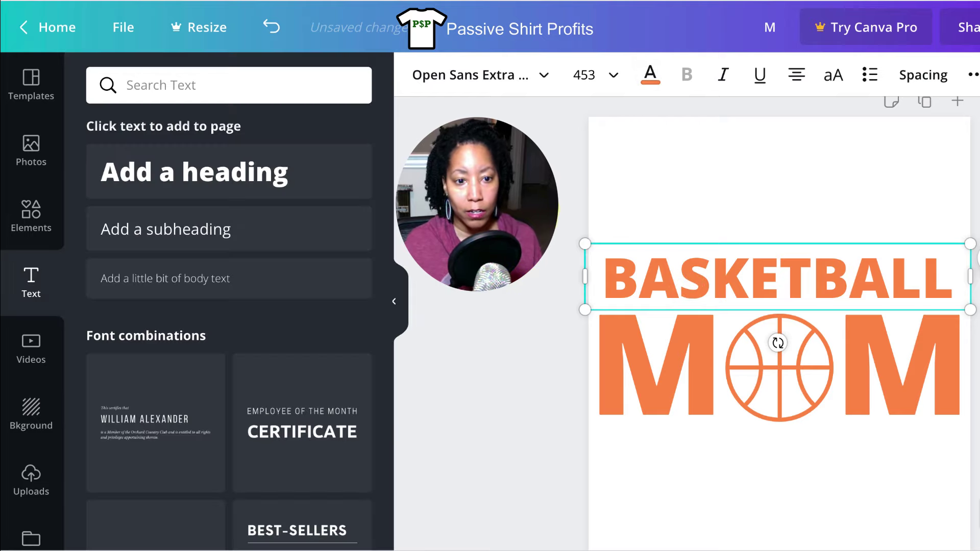
left_click(767, 212)
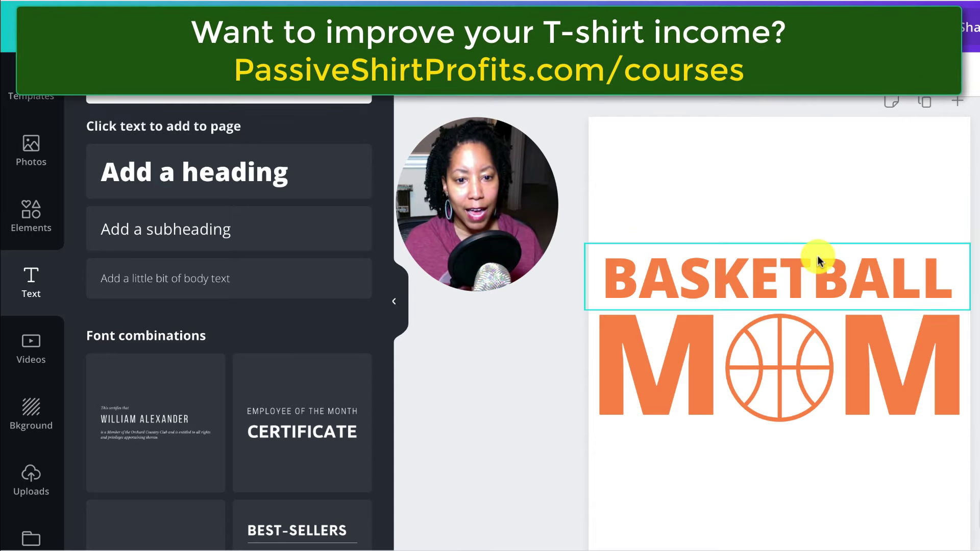
Add a straight line graphic above BASKETBALL and enlarge it to span the text's width.
left_click(31, 217)
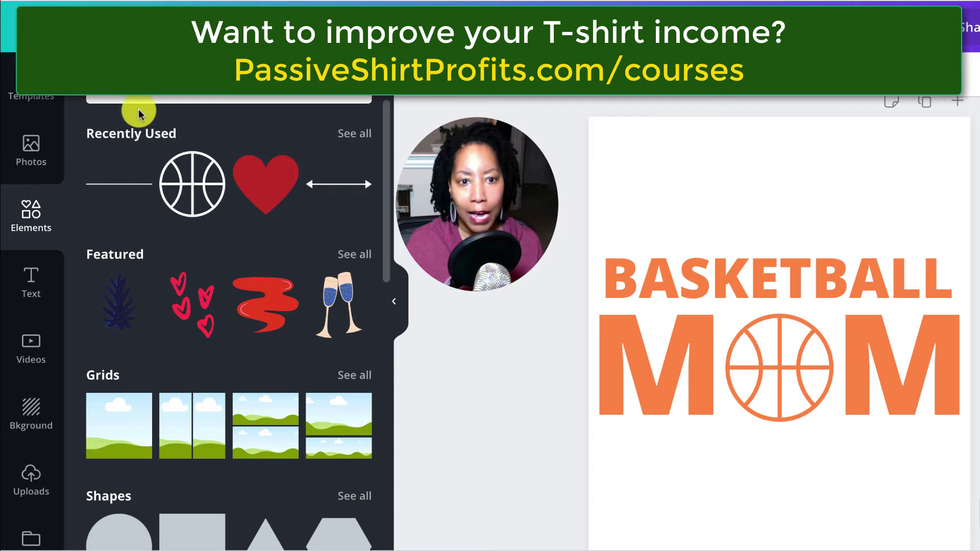
left_click(102, 178)
left_click_drag(853, 341, 853, 231)
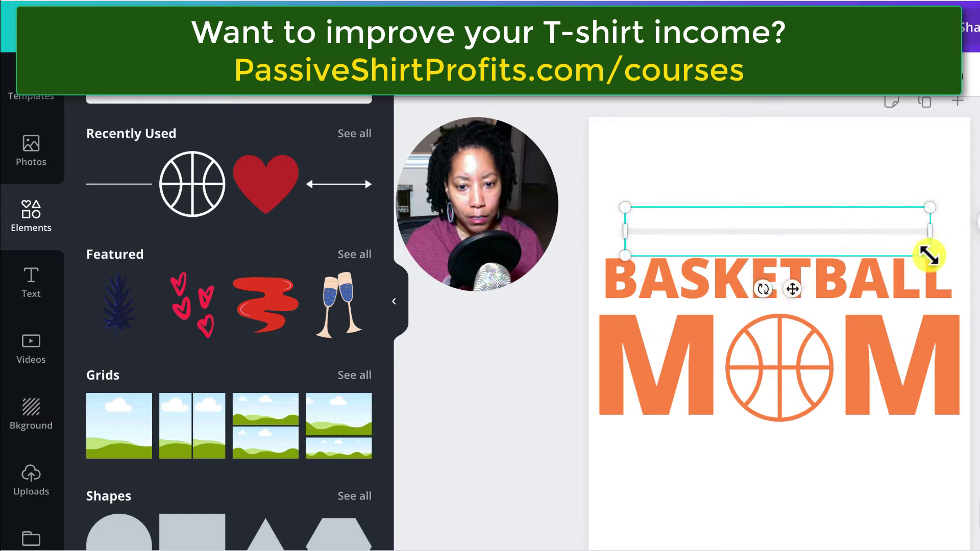
left_click_drag(929, 255, 947, 264)
left_click_drag(879, 230, 886, 234)
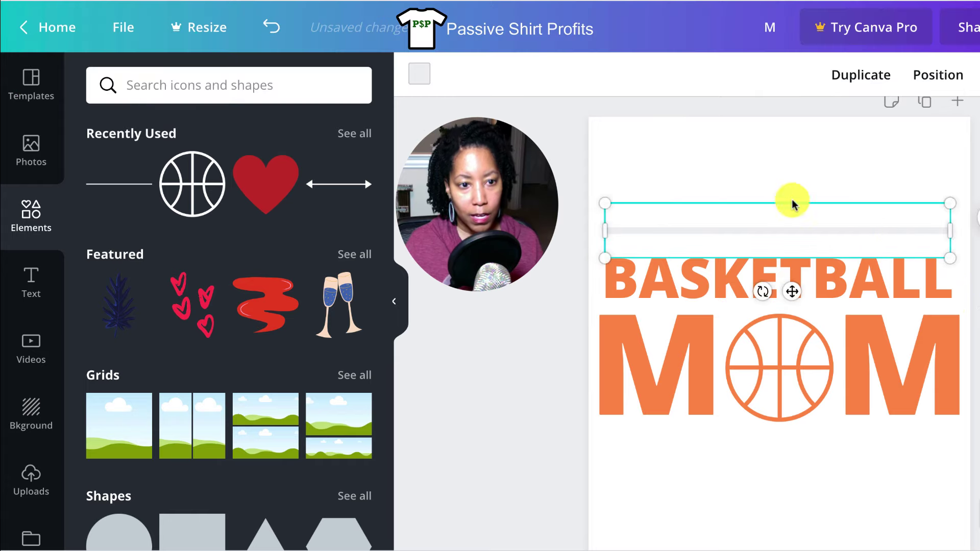
Recolor the line with the text's orange and place a duplicate of it below MOM.
left_click(428, 76)
left_click(155, 261)
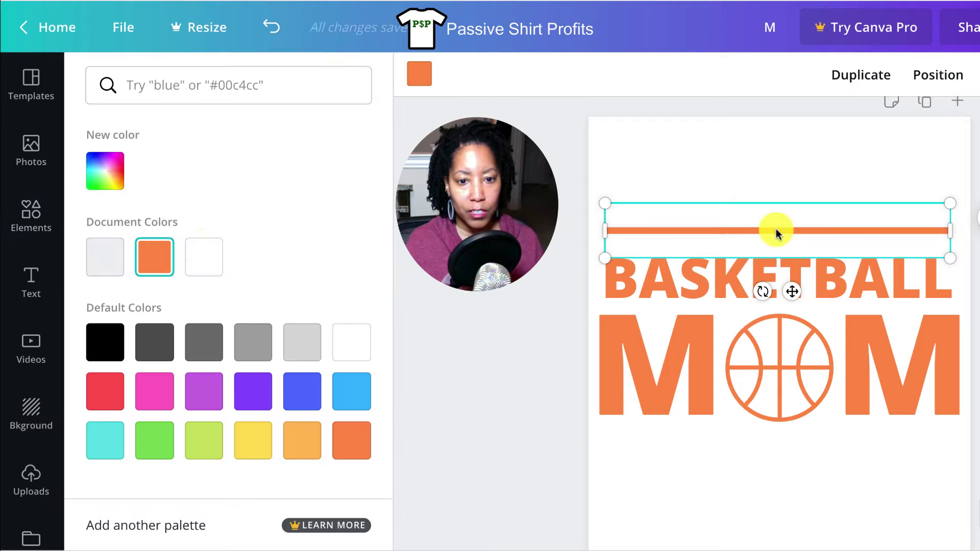
left_click_drag(775, 233, 770, 437)
left_click(938, 510)
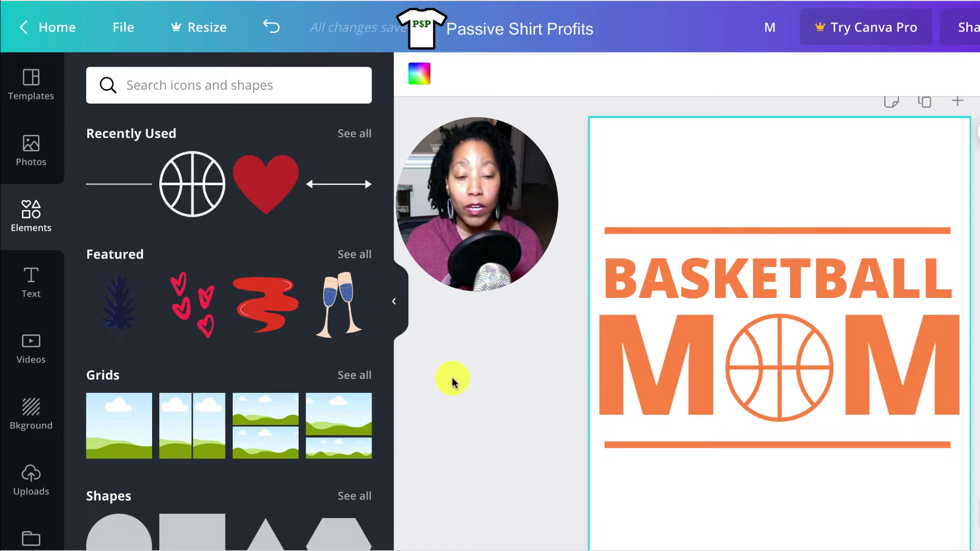
Scale both M letters and the basketball down together to match the width of BASKETBALL and center them beneath it.
left_click_drag(564, 363, 977, 363)
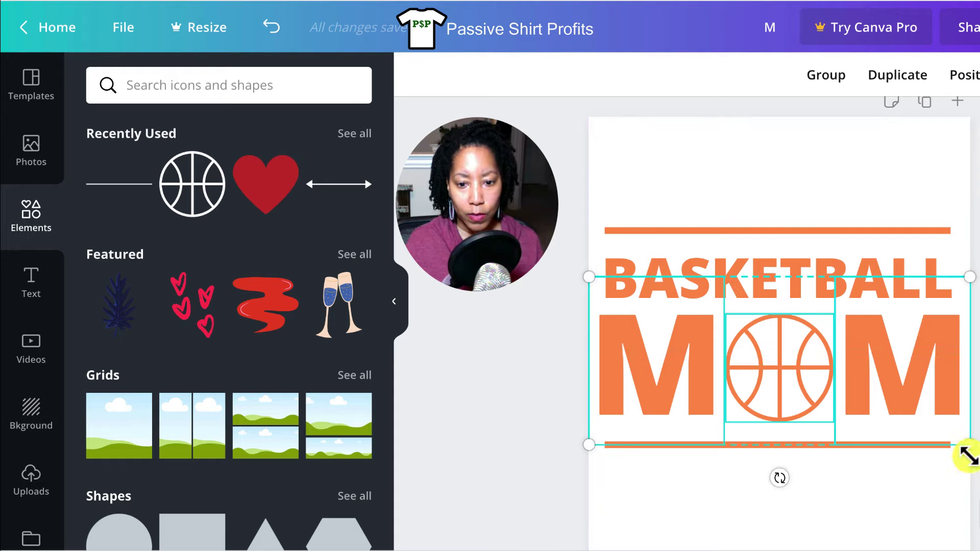
key("Escape")
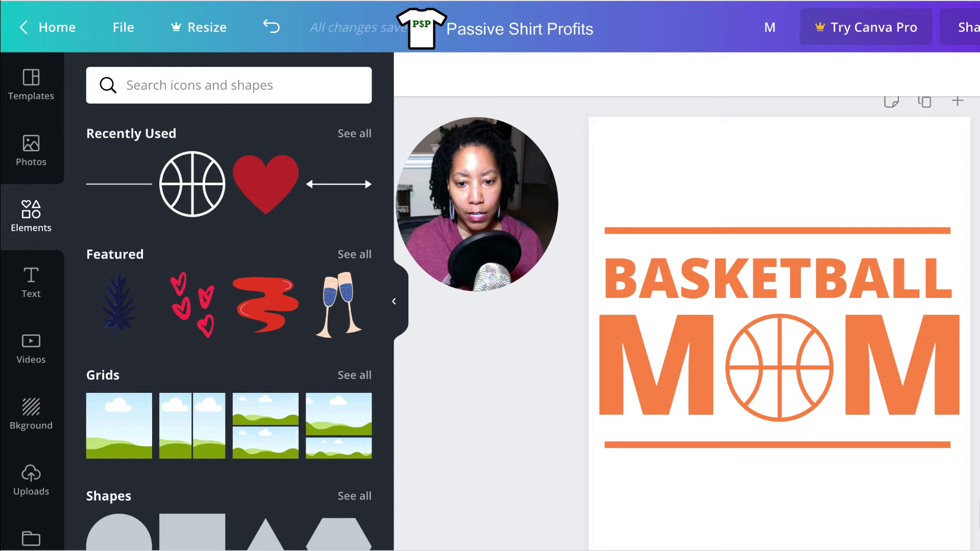
left_click_drag(978, 363, 563, 374)
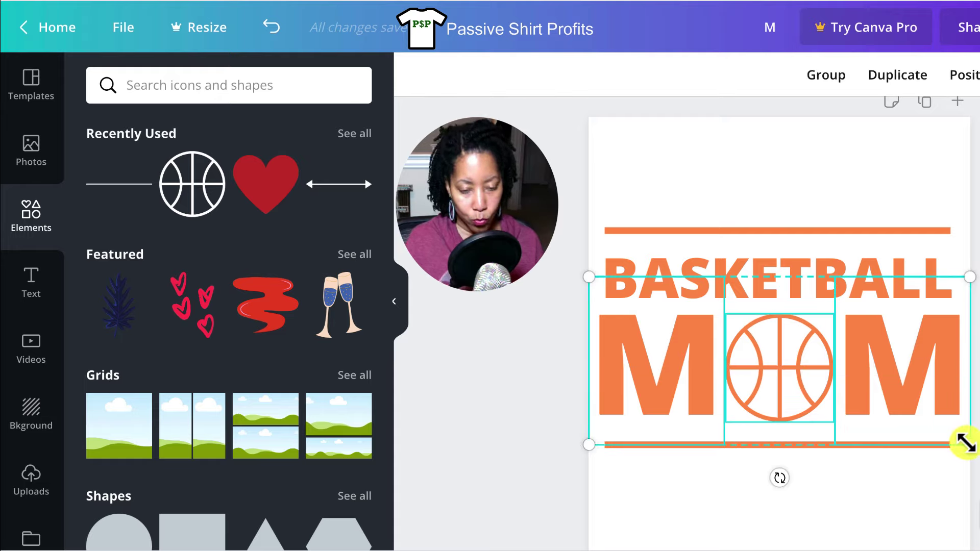
left_click_drag(966, 442, 912, 442)
left_click(934, 485)
key("Escape")
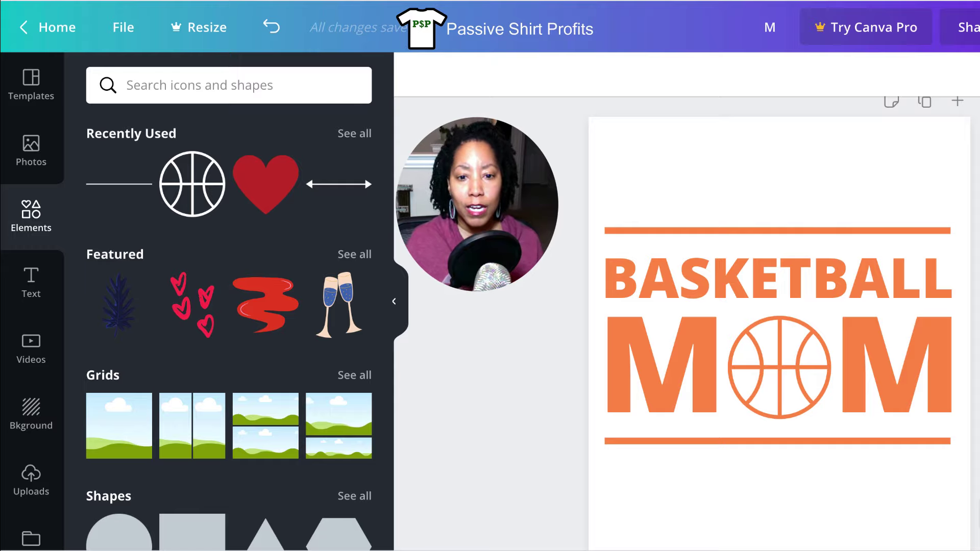
Shorten the upper line to a small segment and add an adjoining blue copy on its right.
left_click(936, 230)
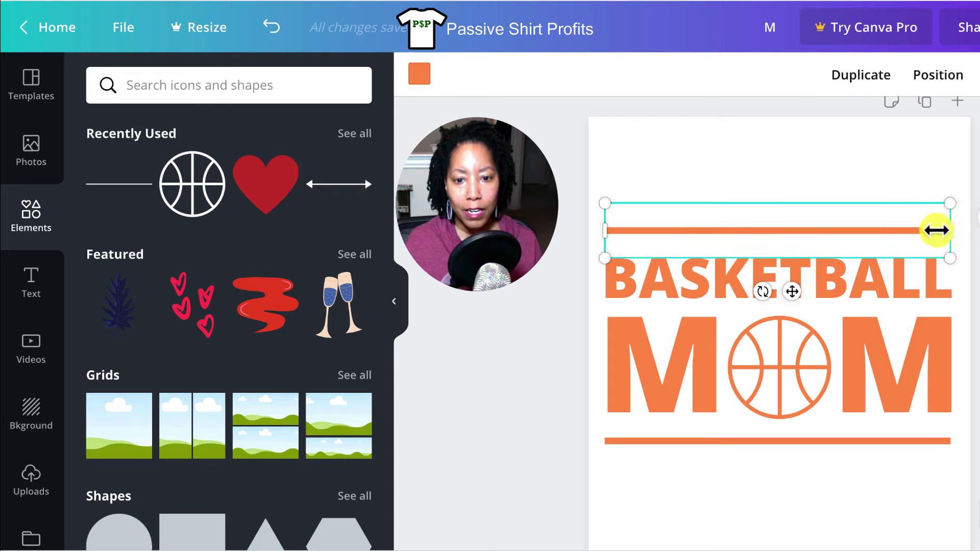
left_click_drag(947, 230, 731, 230)
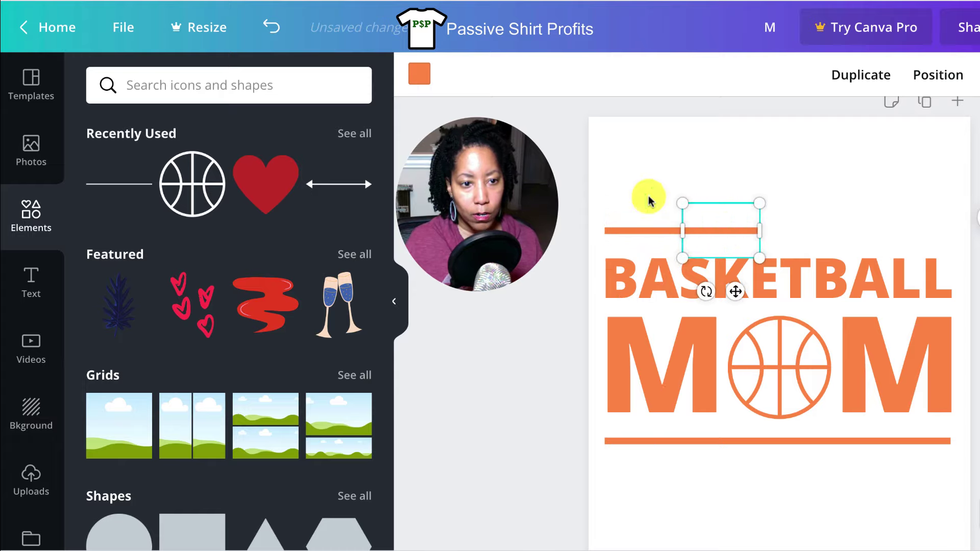
left_click(419, 74)
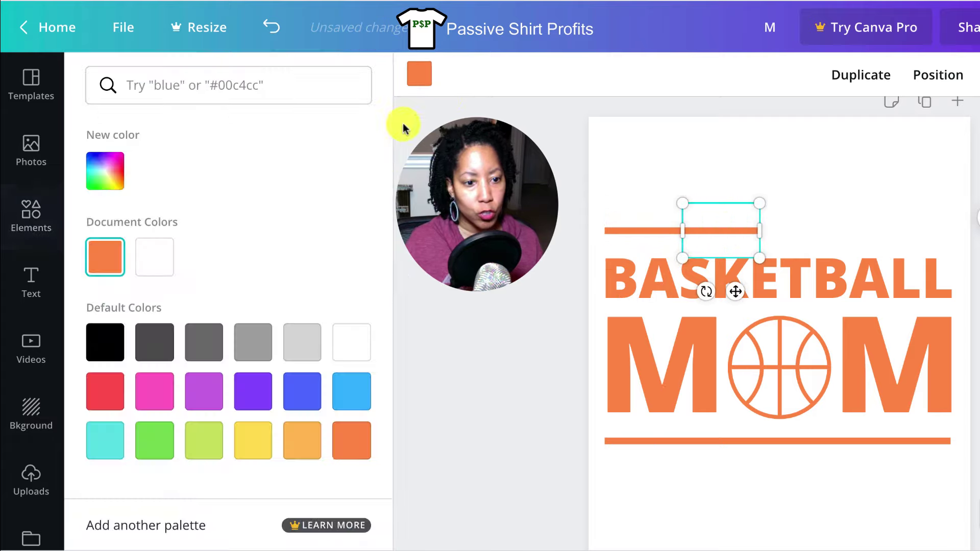
left_click(302, 391)
Duplicate the orange and blue segment pair end to end to make a four-segment alternating stripe above BASKETBALL.
left_click(787, 184)
left_click_drag(814, 217, 605, 240)
left_click_drag(690, 235, 914, 233)
left_click(951, 224)
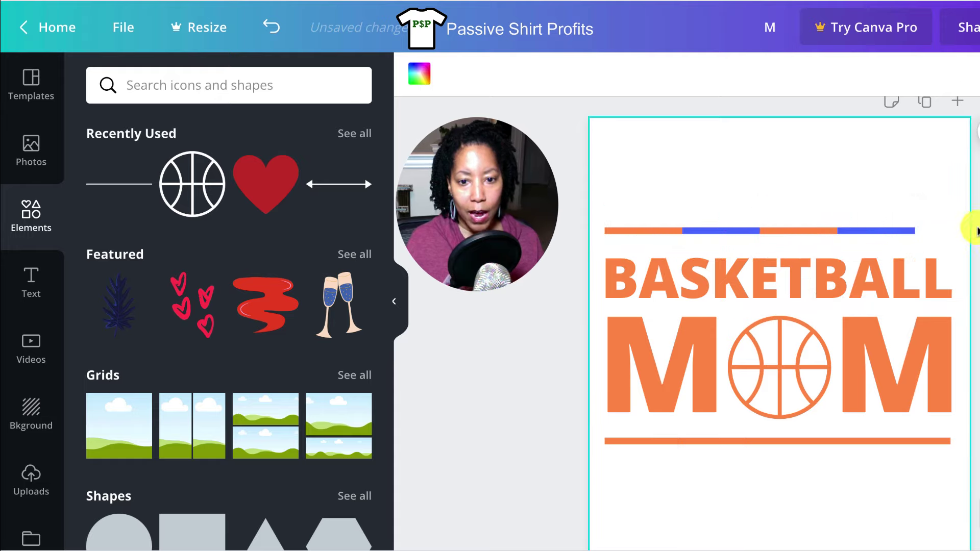
Scale the four-segment stripe up to the full width of BASKETBALL and deselect it.
left_click_drag(975, 231, 592, 232)
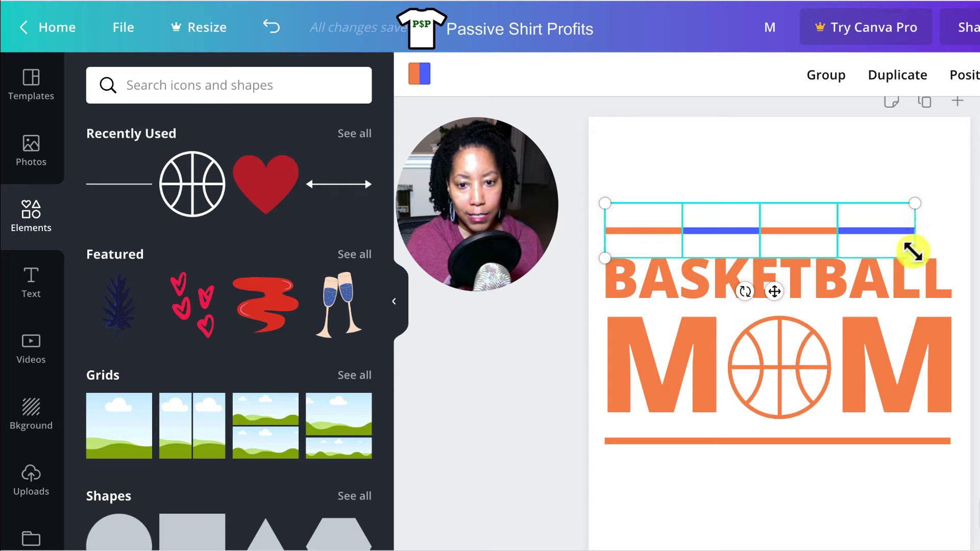
left_click_drag(914, 251, 944, 252)
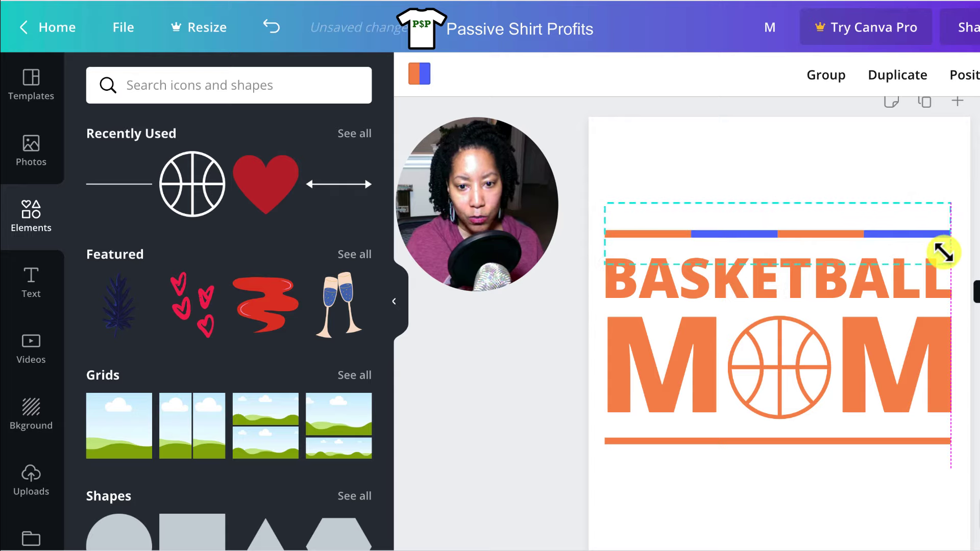
left_click_drag(944, 252, 944, 252)
left_click(976, 243)
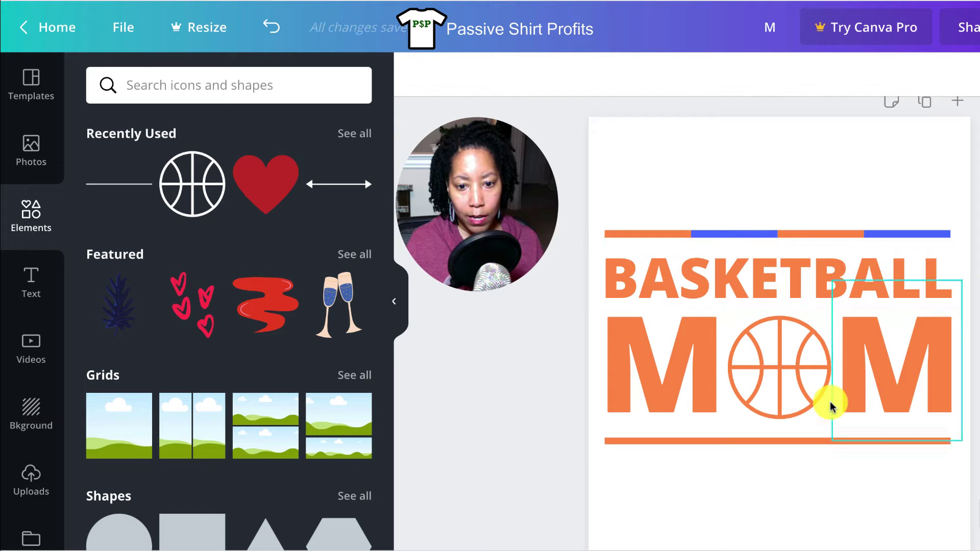
Replace the plain orange line below MOM with a duplicate of the orange and blue stripe.
left_click(827, 443)
key("Delete")
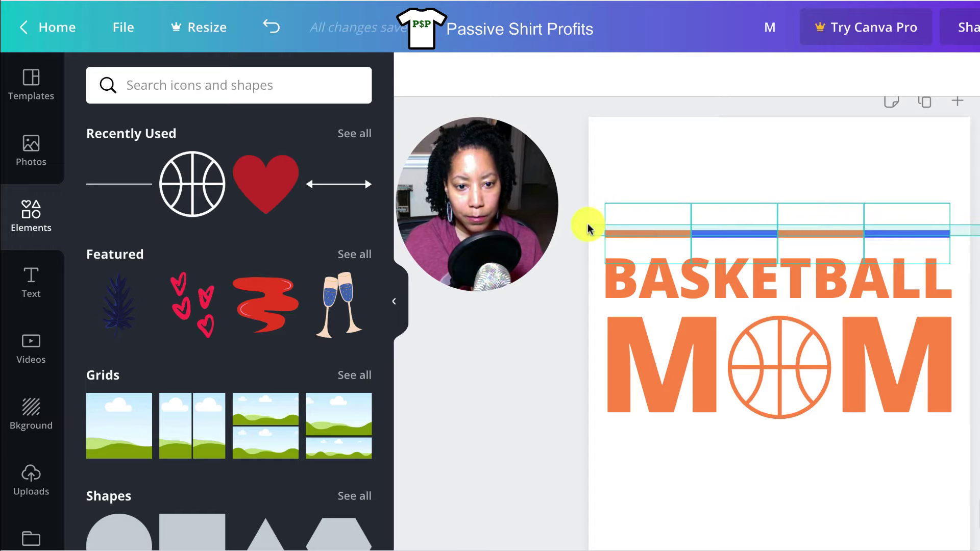
left_click_drag(586, 225, 770, 438)
key("Escape")
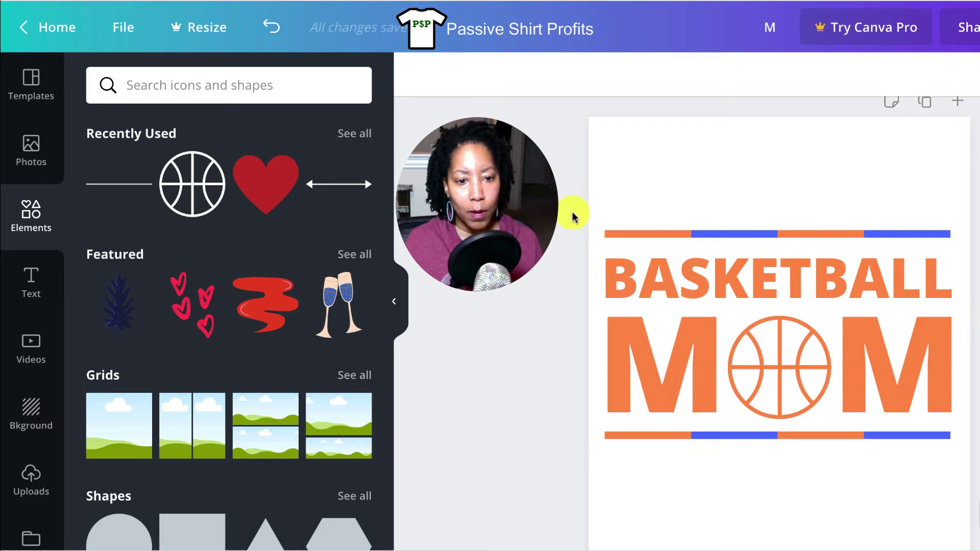
Move the whole design up close to the page's upper edge.
left_click_drag(537, 202, 979, 440)
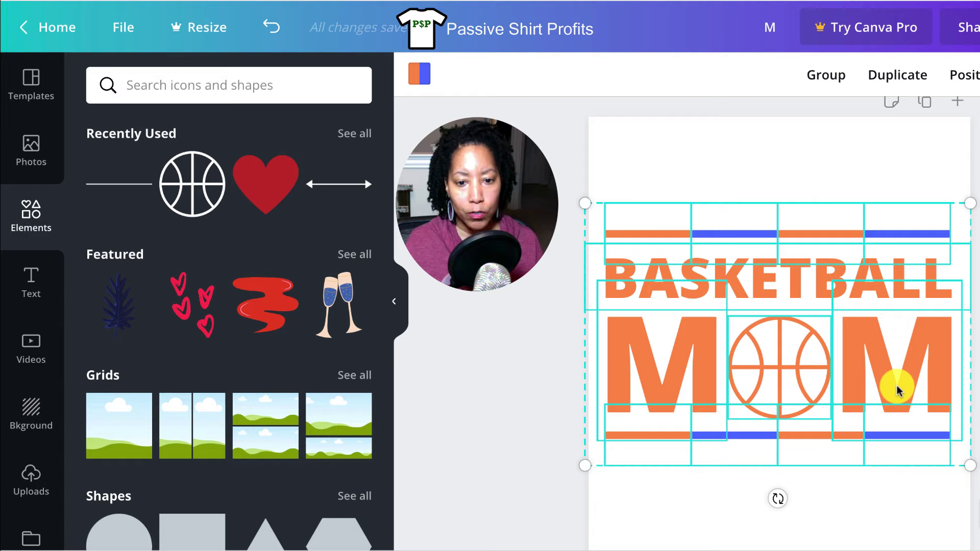
left_click_drag(893, 389, 892, 294)
key("Escape")
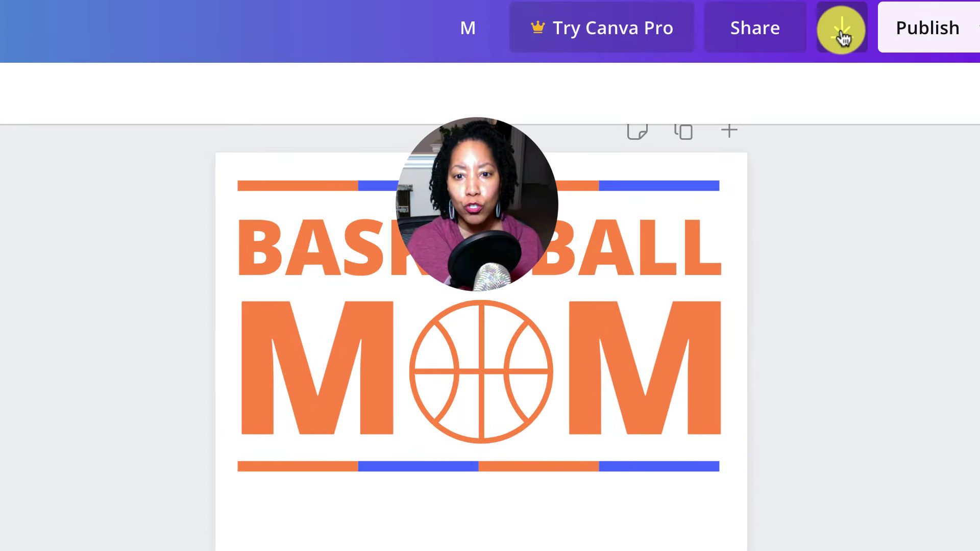
Download the design as a PNG file without a transparent background or compression.
left_click(840, 33)
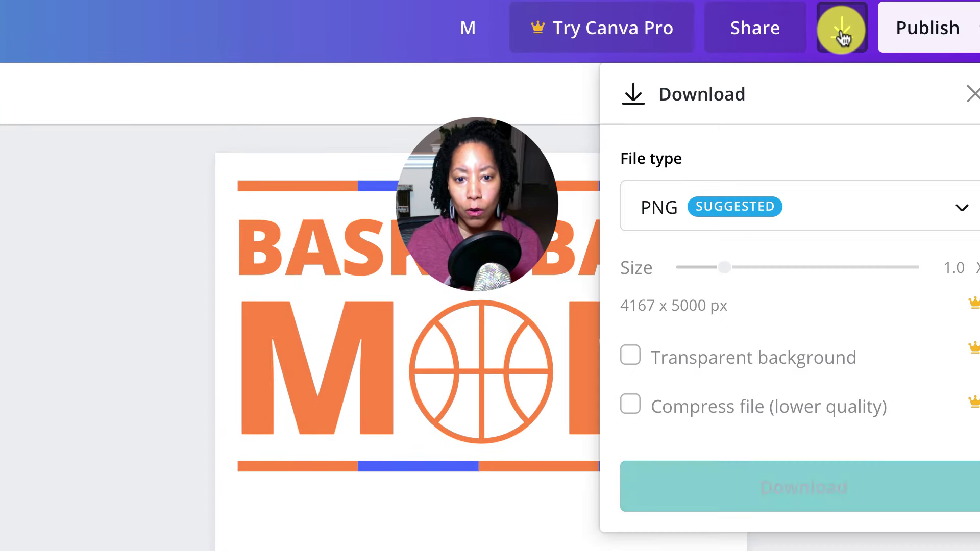
left_click(662, 217)
left_click(662, 217)
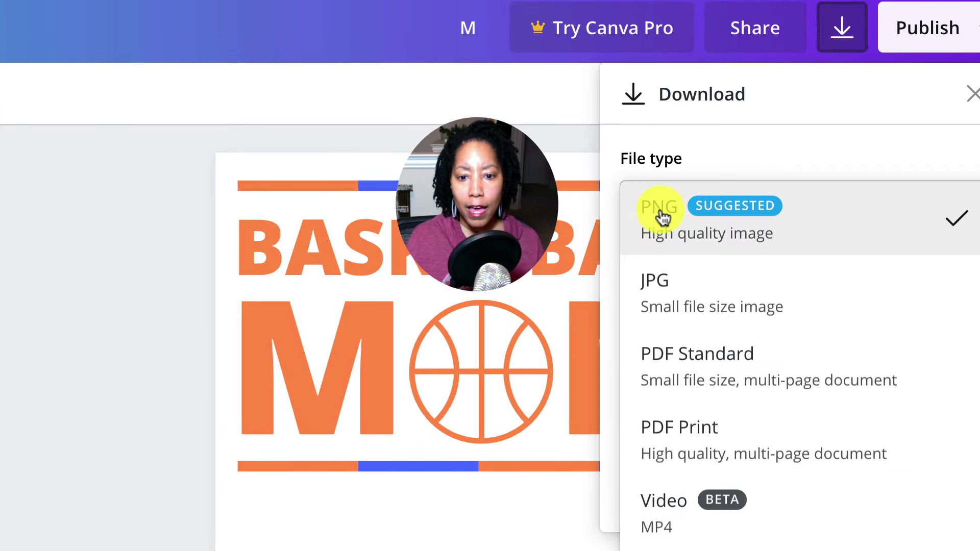
left_click(662, 217)
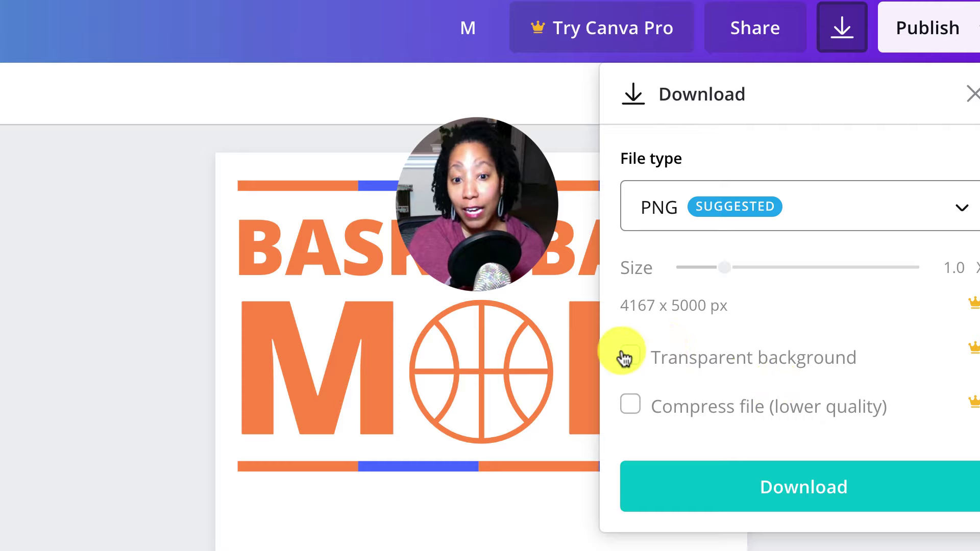
left_click(809, 494)
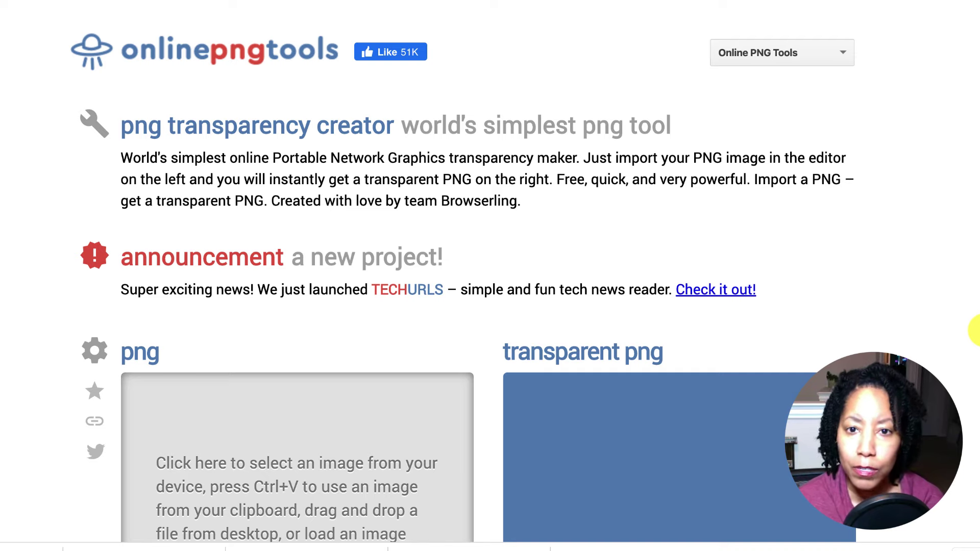
Switch to the Online PNG Tools transparency creator and locate its image import area.
scroll(976, 330, "down", 3)
scroll(976, 330, "down", 2)
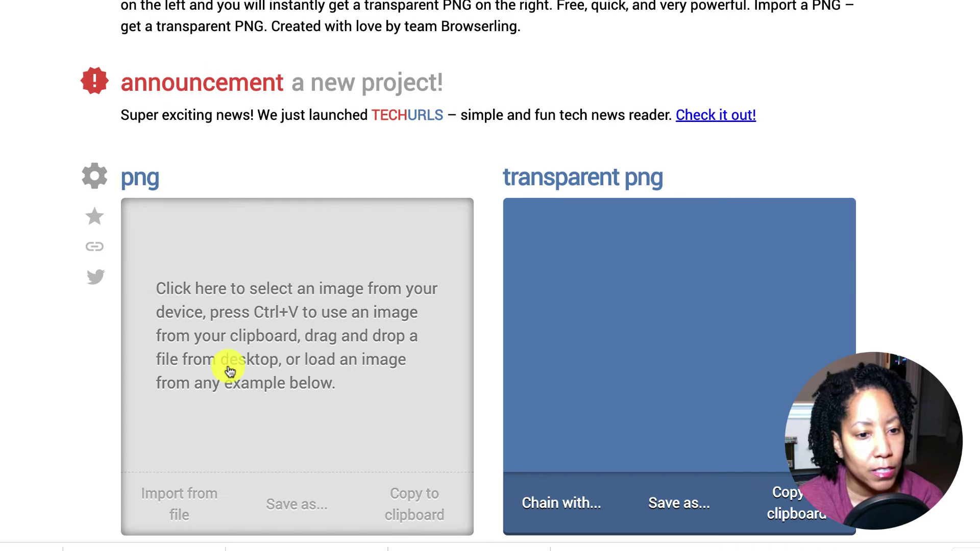
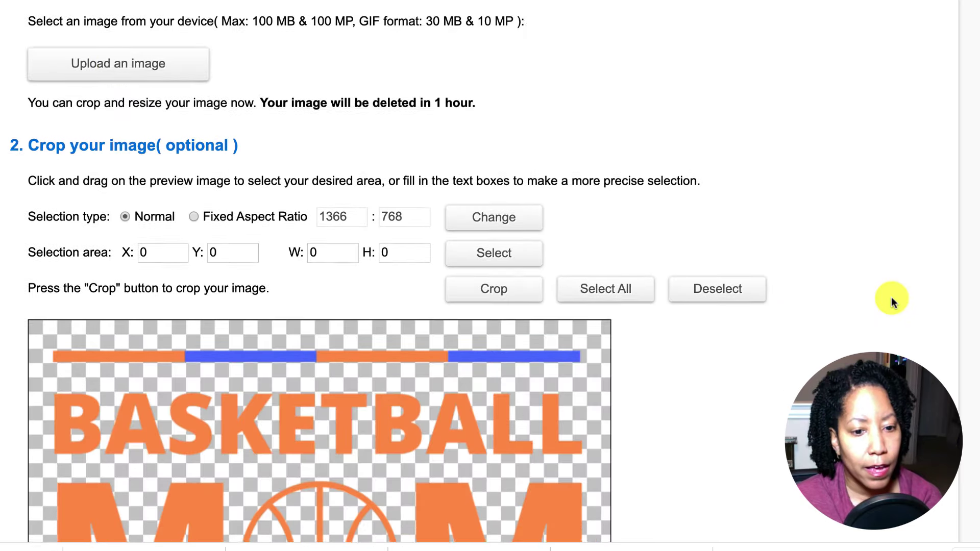
Switch to the online image resizer holding the transparent design and set its output size to 4500 × 5400 px.
scroll(891, 297, "down", 7)
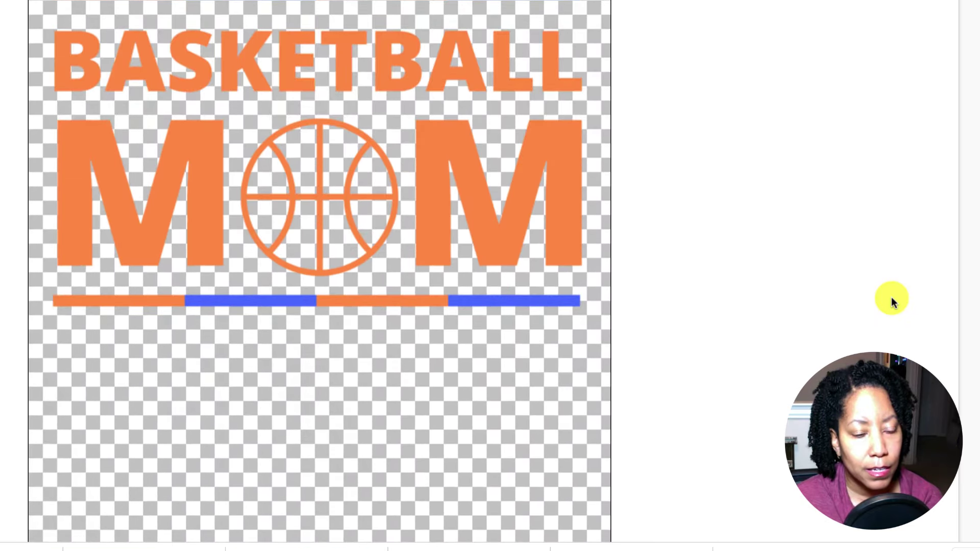
scroll(891, 300, "down", 8)
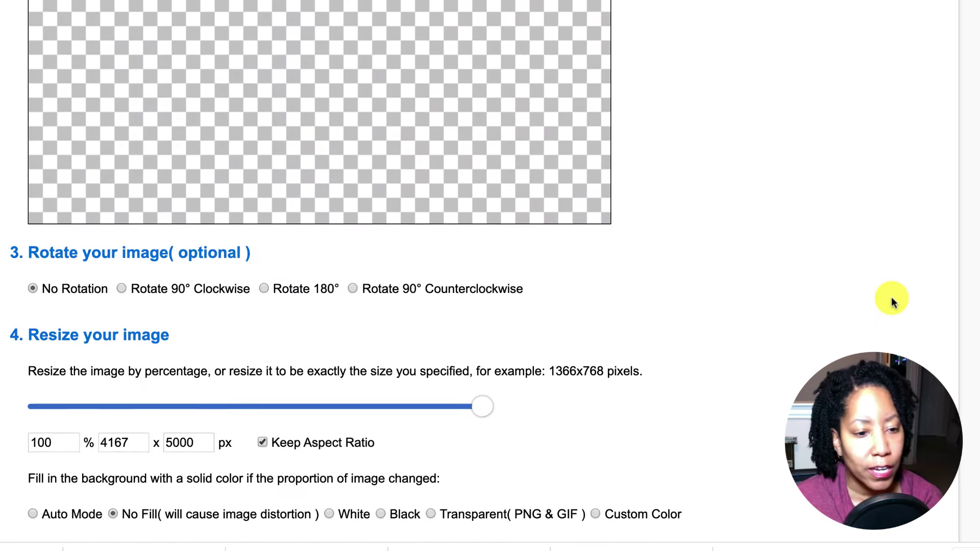
scroll(891, 298, "down", 3)
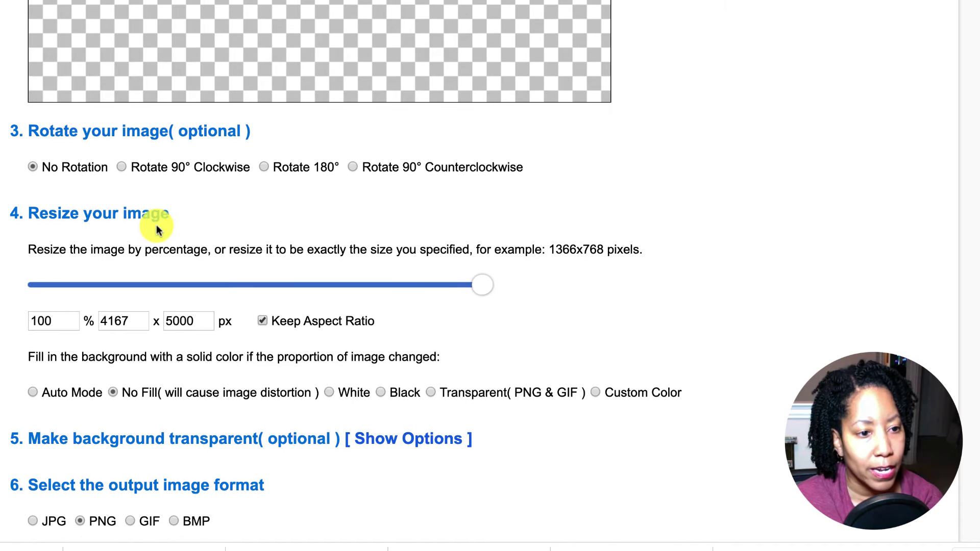
scroll(160, 333, "down", 1)
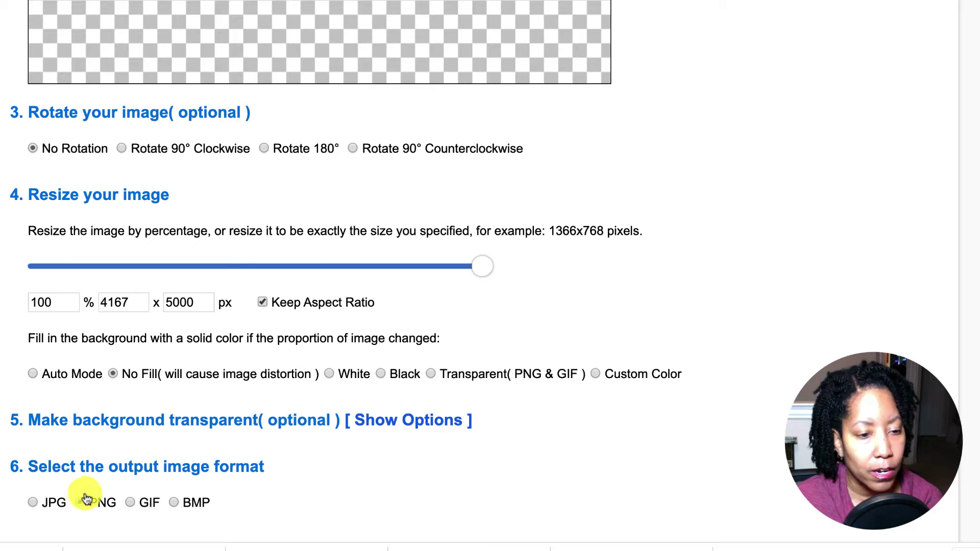
left_click_drag(108, 303, 195, 301)
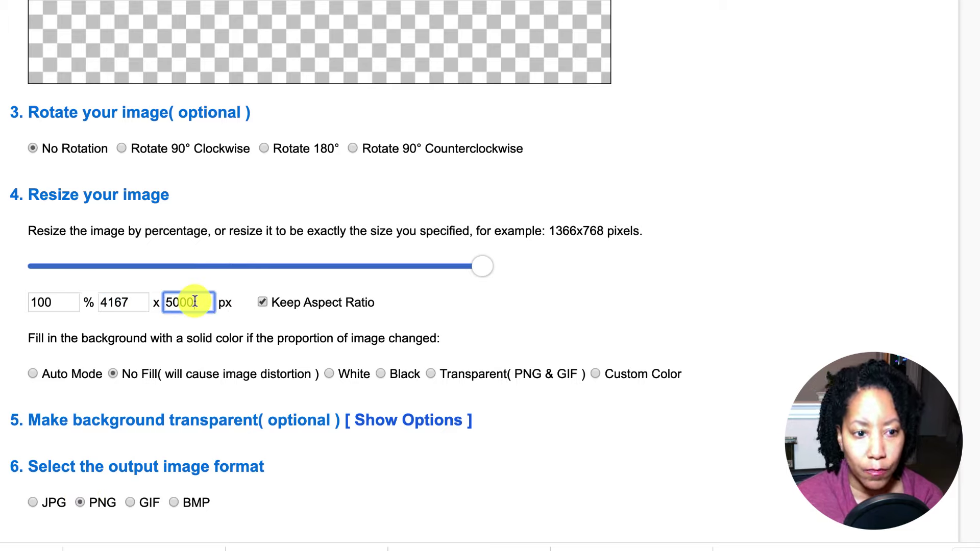
left_click_drag(123, 303, 100, 303)
double_click(115, 310)
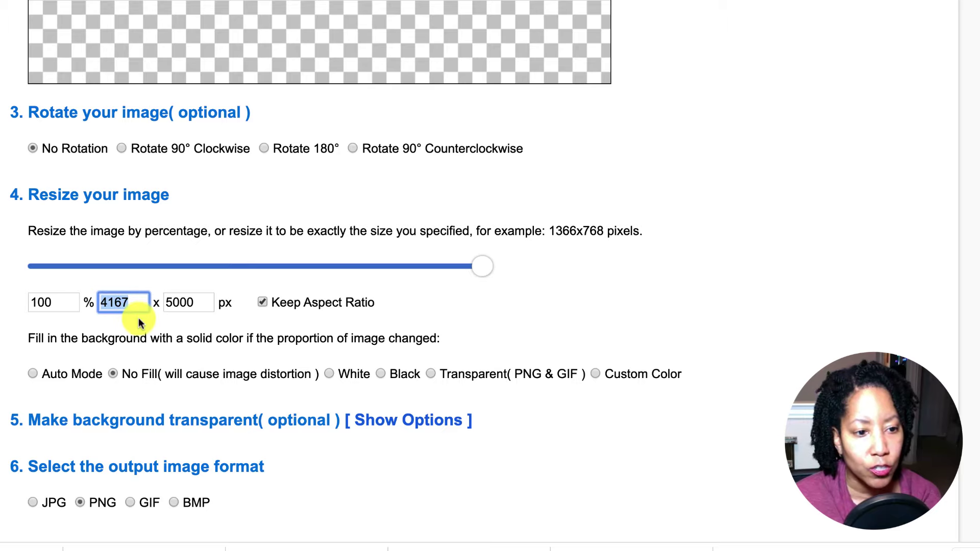
type("4500")
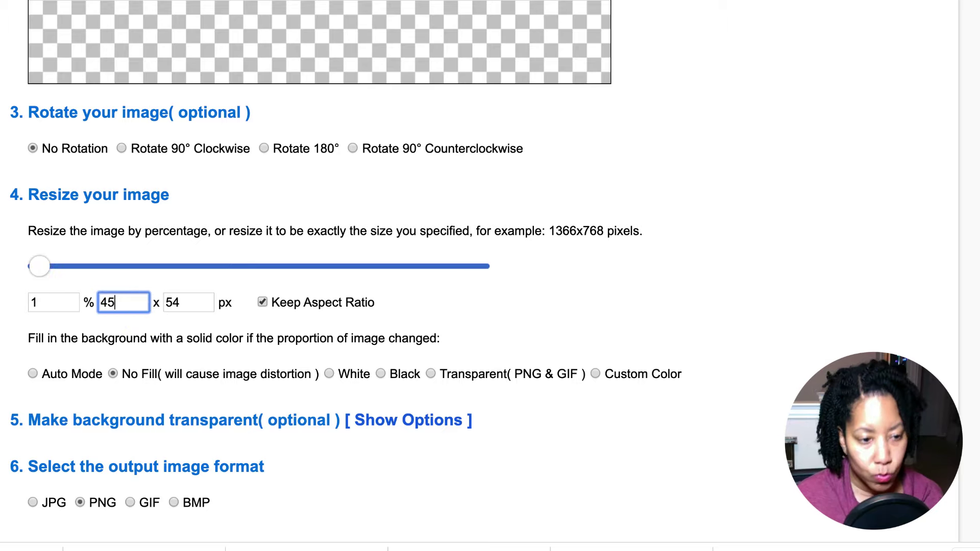
left_click(192, 300)
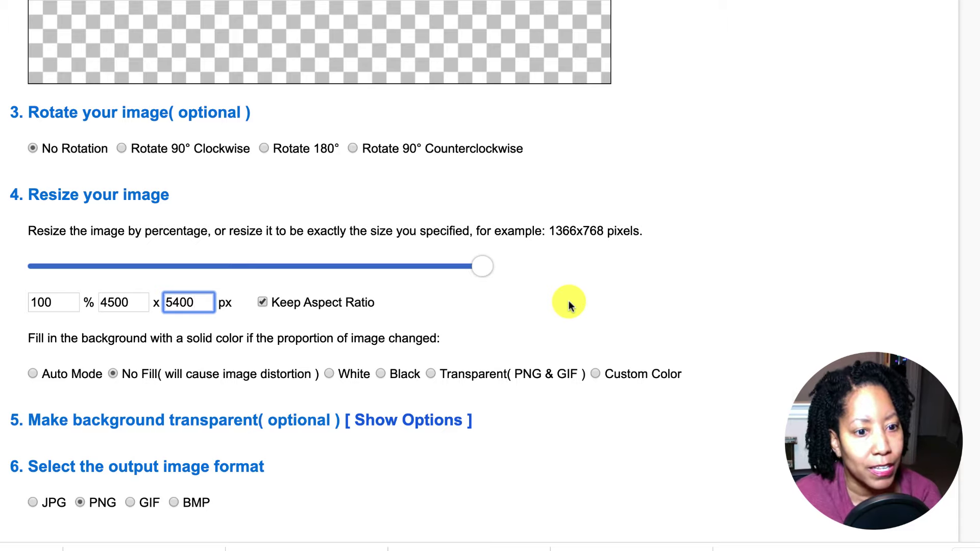
scroll(569, 300, "down", 5)
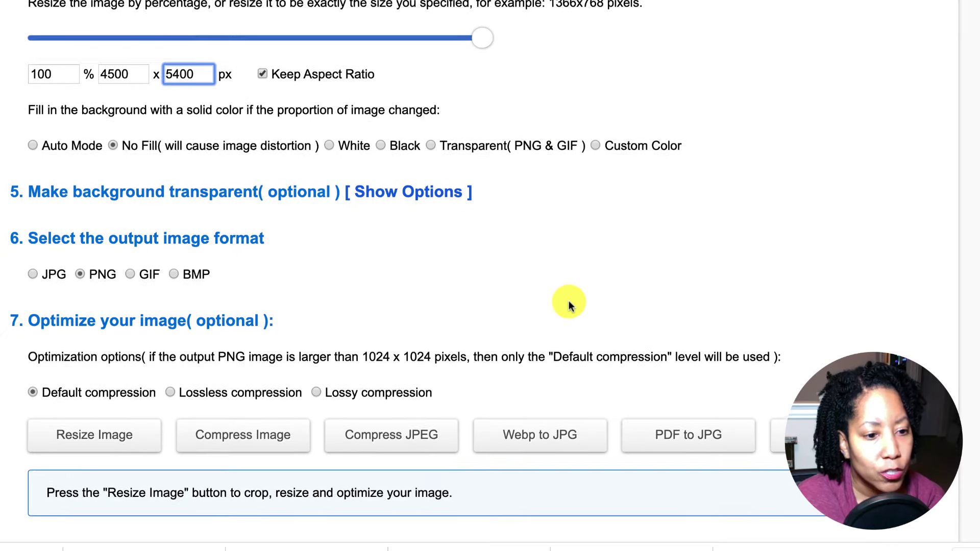
Run the resize of the transparent design with PNG output and default compression, and start it a second time.
left_click(98, 435)
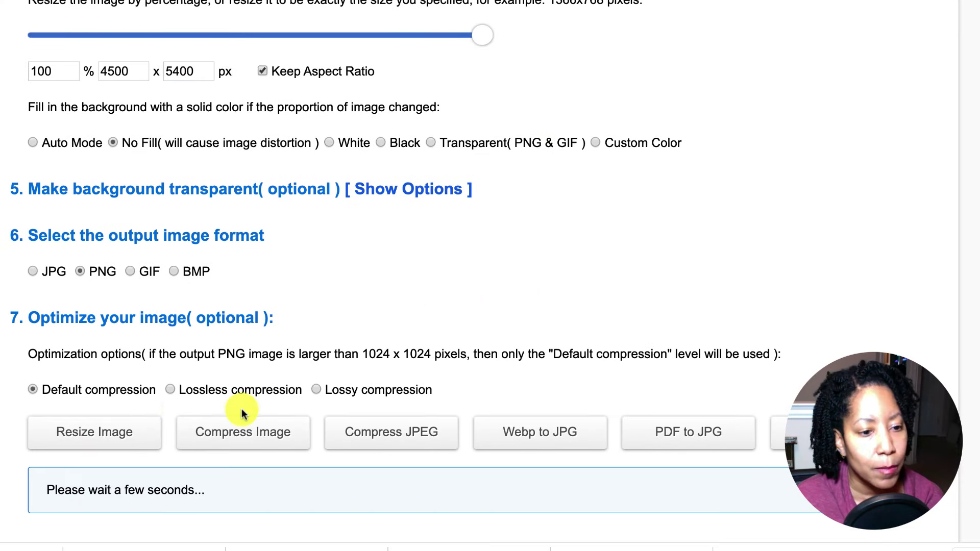
scroll(3, 358, "down", 1)
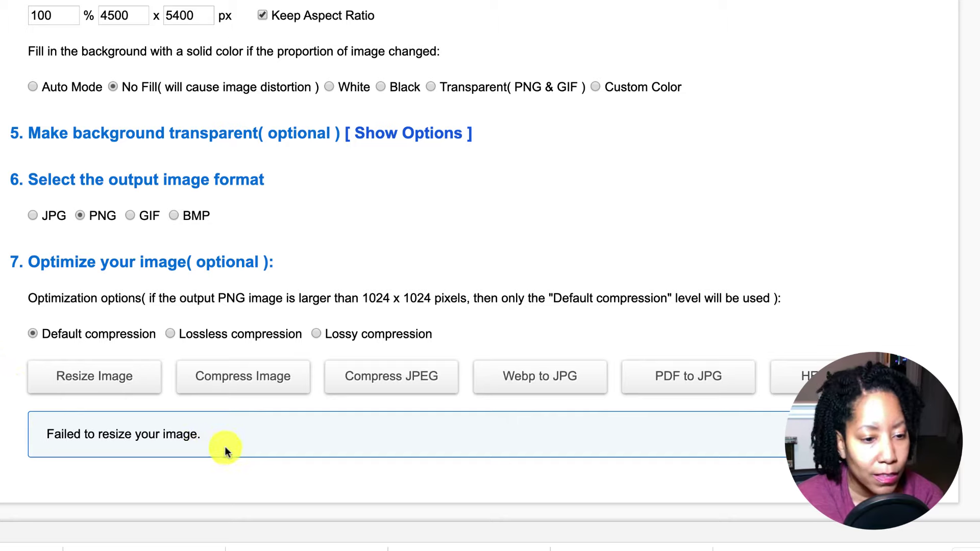
left_click(110, 378)
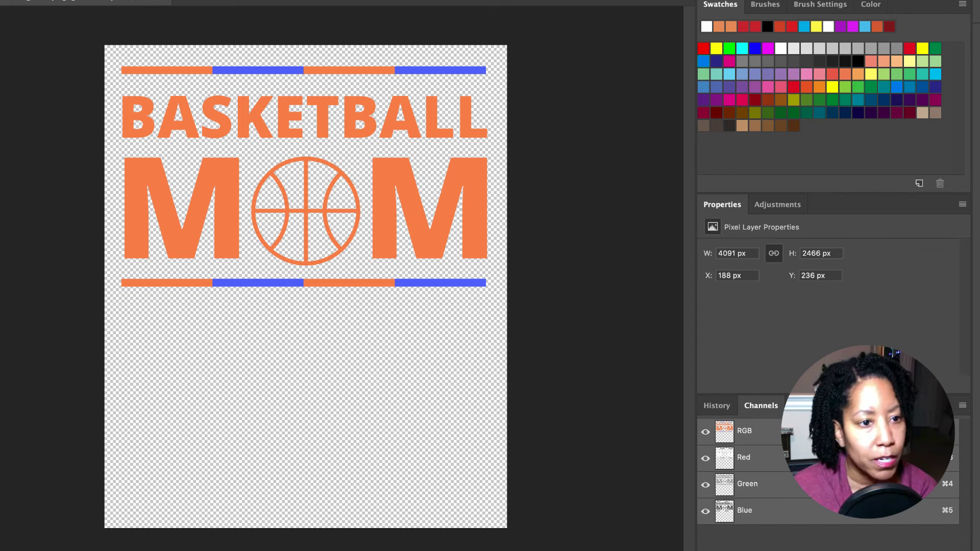
In Photoshop, examine the edges of the design's lettering, basketball and stripes up close, and look over the whole transparent design.
scroll(305, 287, "up", 6)
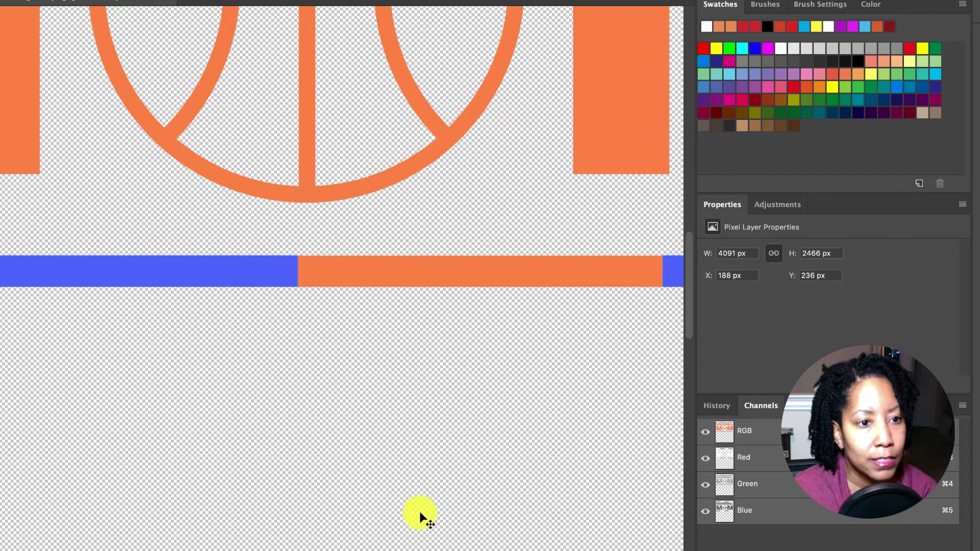
scroll(421, 517, "up", 4)
scroll(419, 520, "left", 6)
scroll(419, 520, "up", 2)
scroll(419, 520, "left", 1)
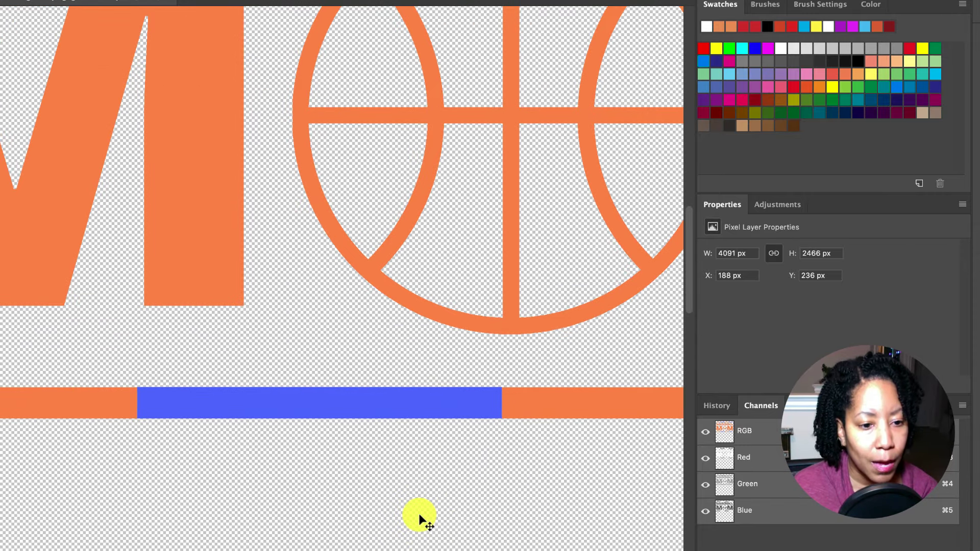
scroll(419, 520, "down", 3)
scroll(420, 520, "up", 5)
scroll(420, 520, "up", 3)
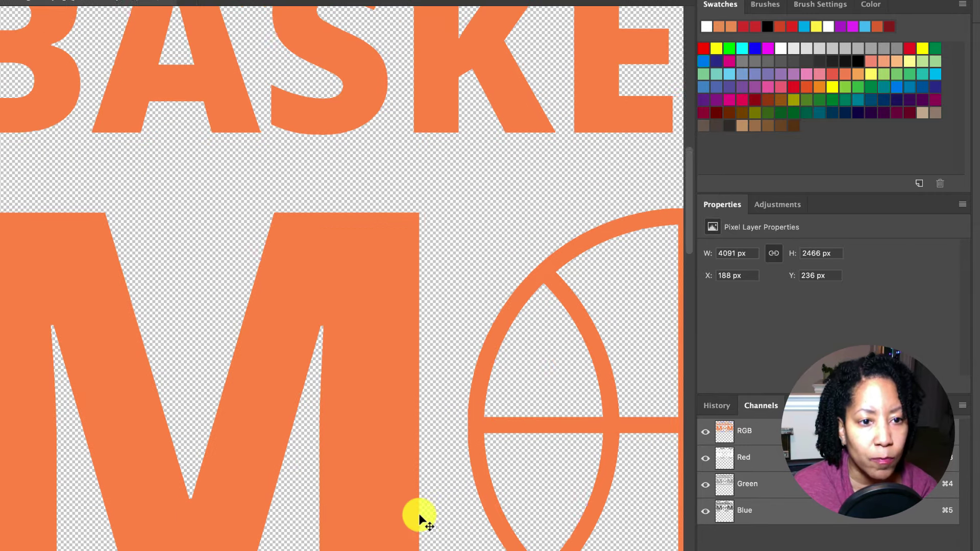
scroll(420, 520, "up", 3)
scroll(419, 520, "left", 1)
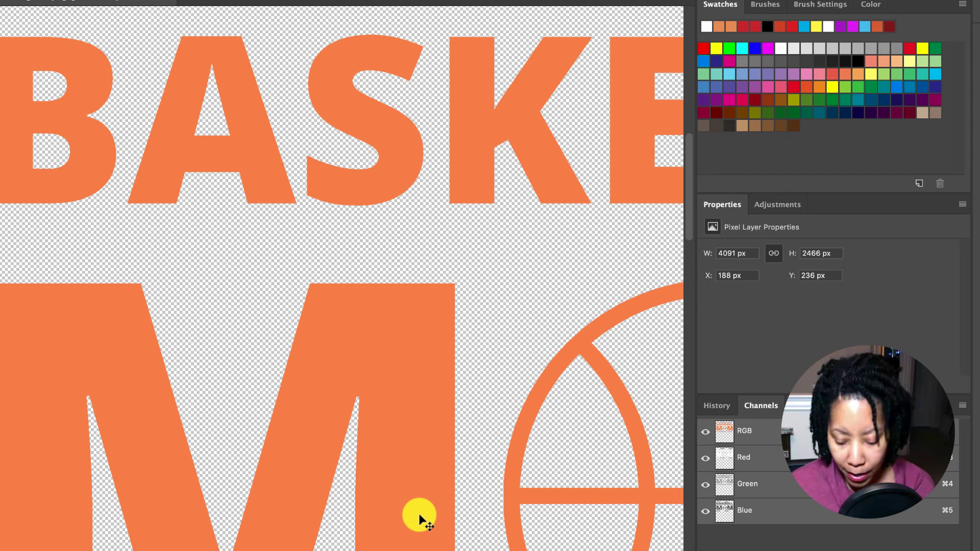
scroll(419, 519, "down", 4)
scroll(420, 519, "up", 1)
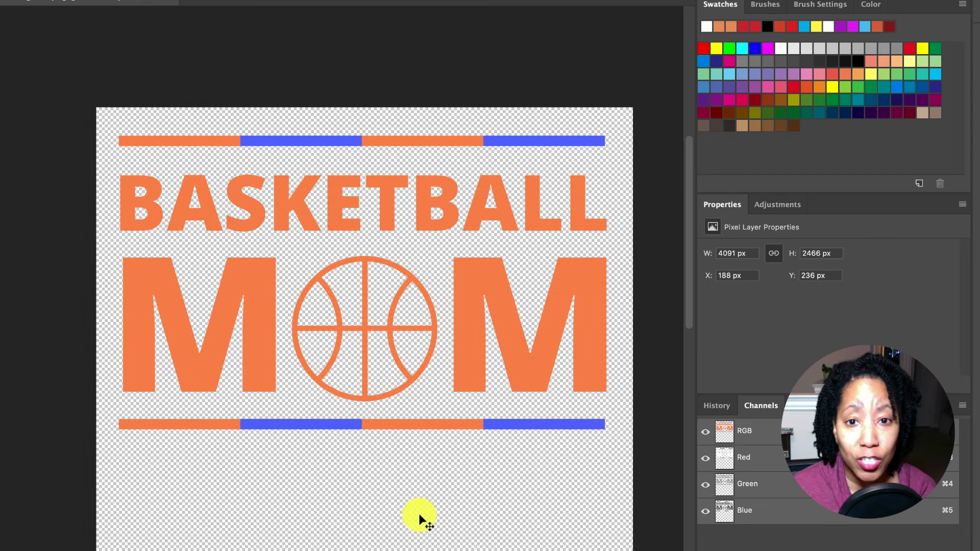
scroll(419, 520, "down", 2)
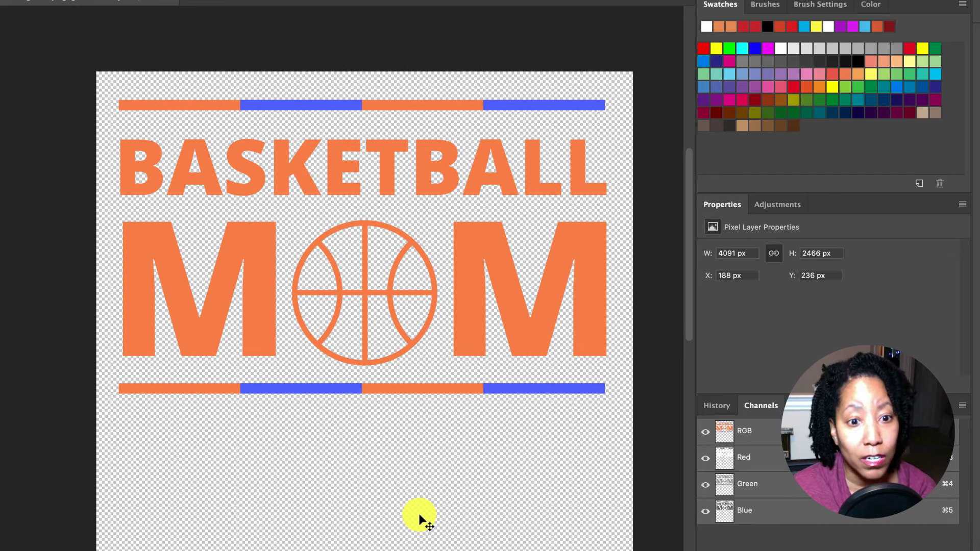